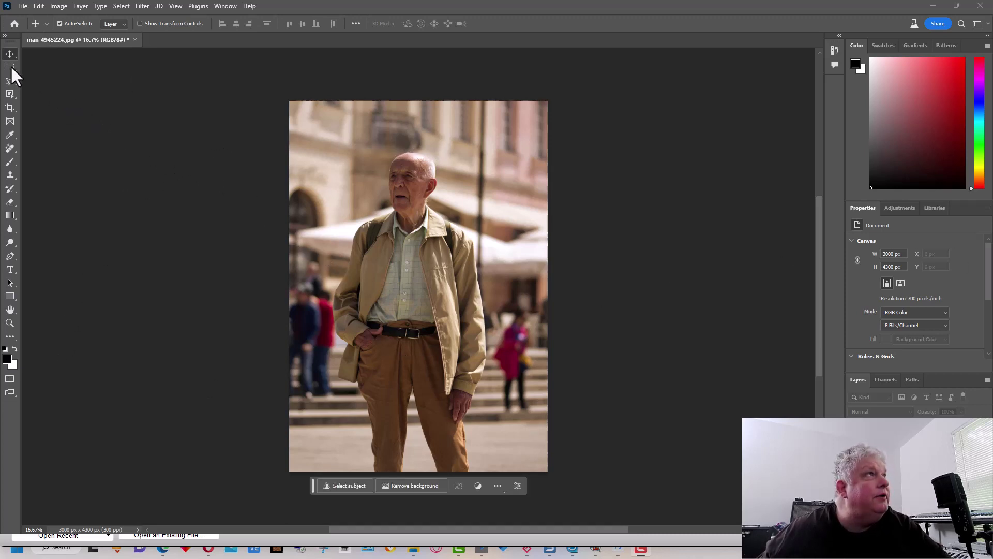
# Select the man with Select Subject, then invert the selection so only the background is selected
pyautogui.click(342, 486)
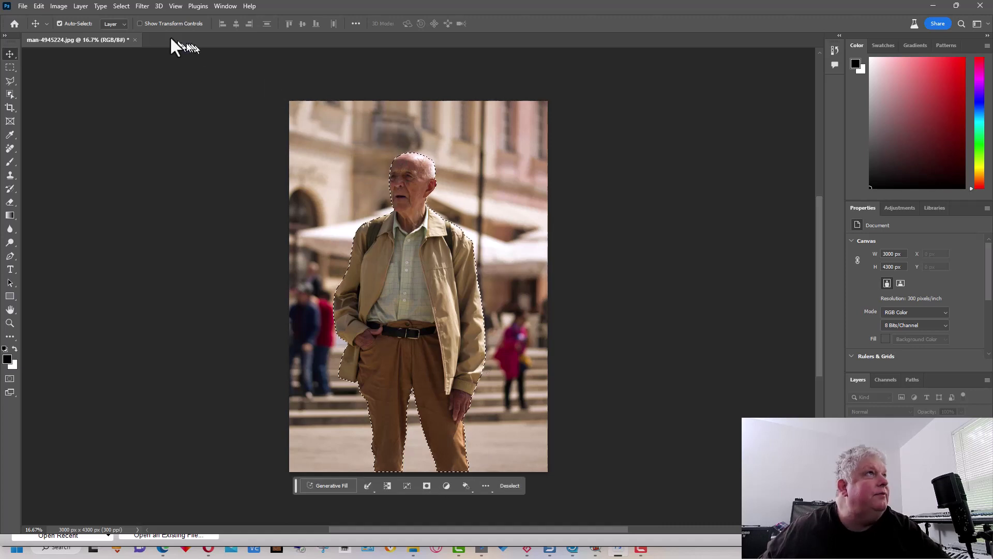
pyautogui.click(119, 5)
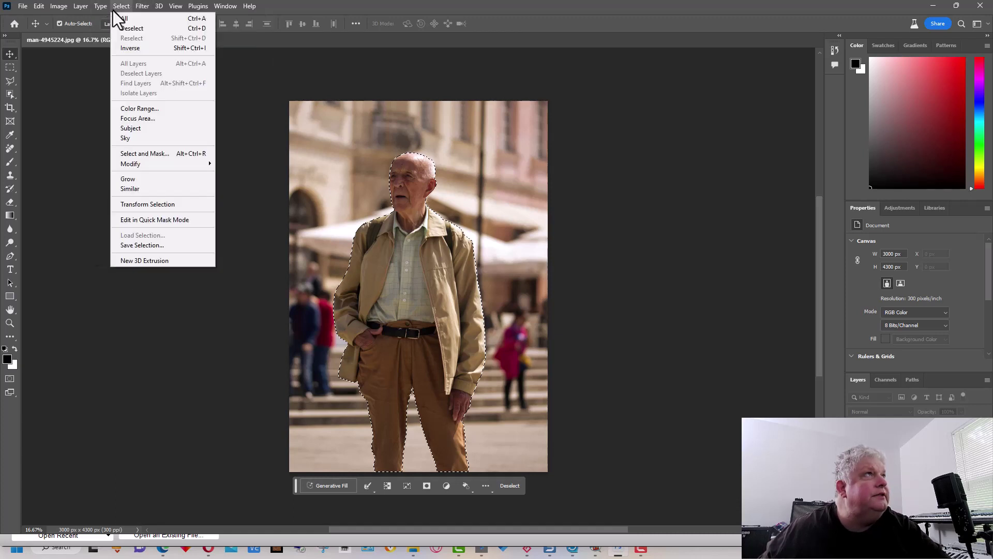
pyautogui.click(132, 49)
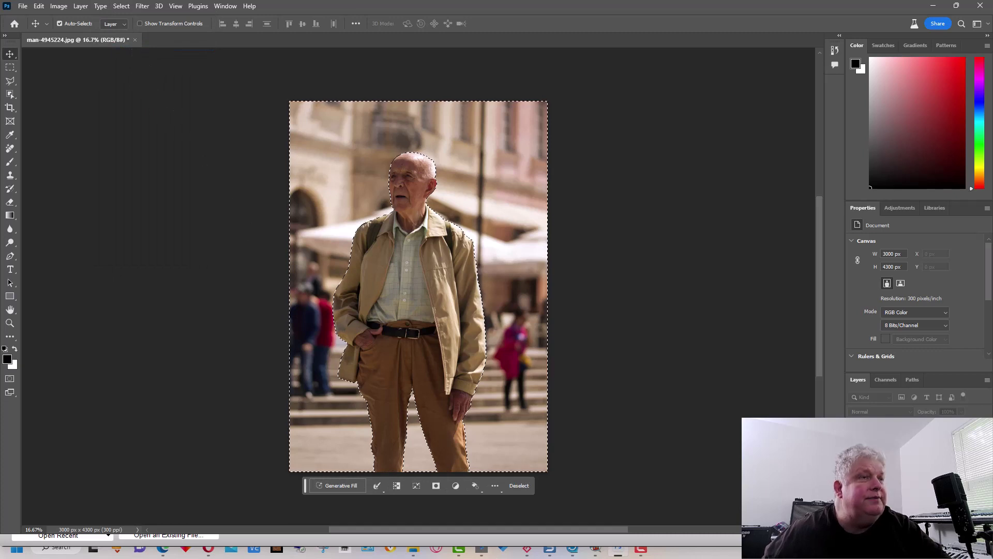
# Generative-fill the selected background with the prompt 'beach'
pyautogui.click(341, 485)
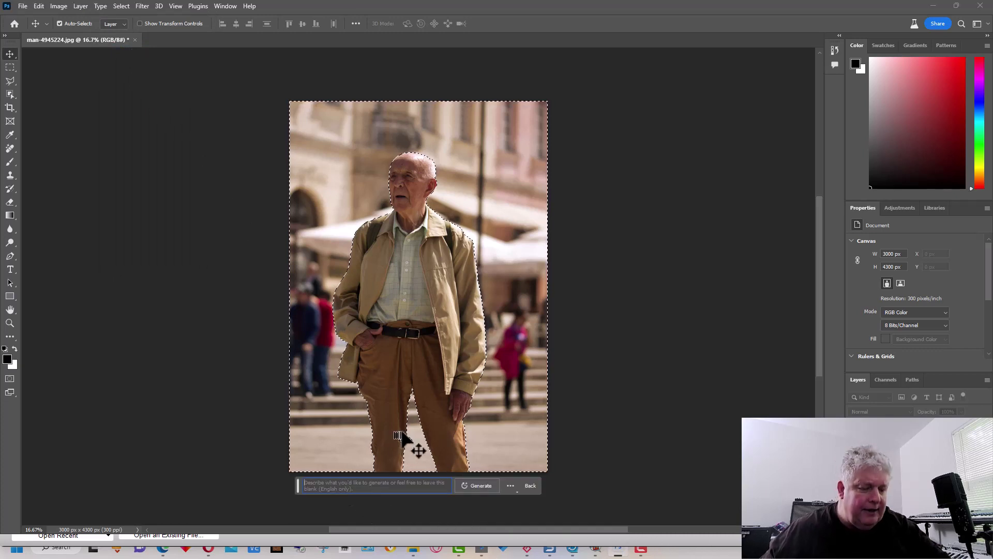
pyautogui.write('beach')
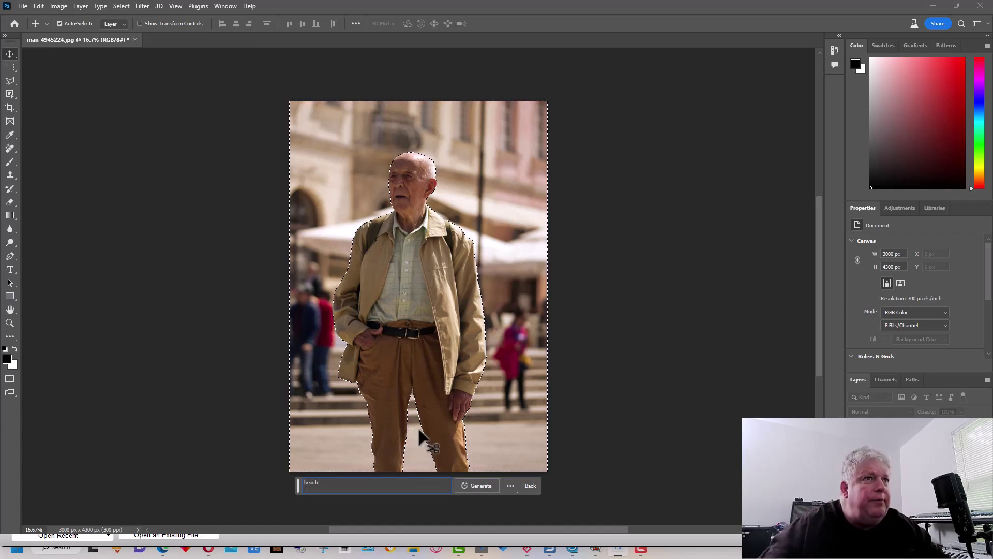
pyautogui.click(476, 485)
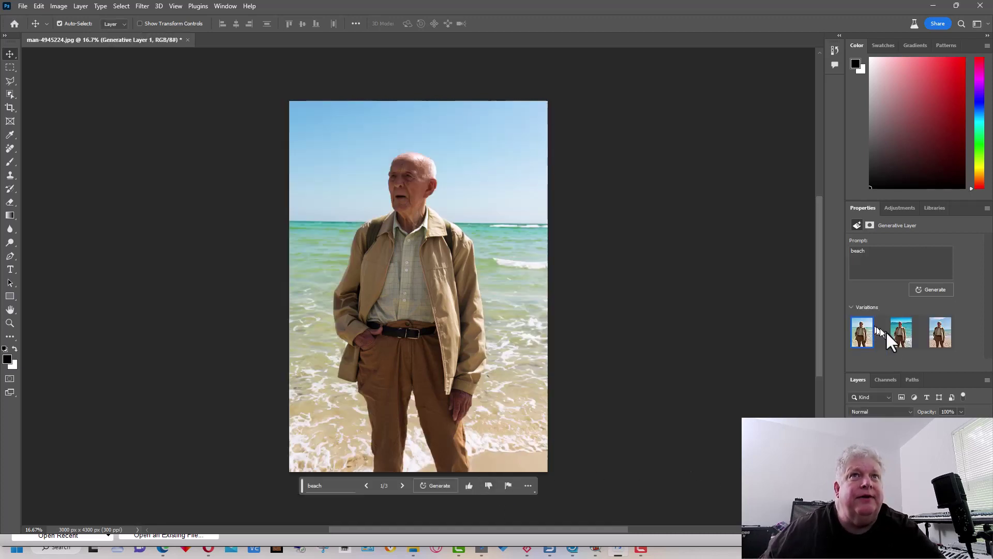
# Preview the second and third beach variations, then generate three more
pyautogui.click(901, 335)
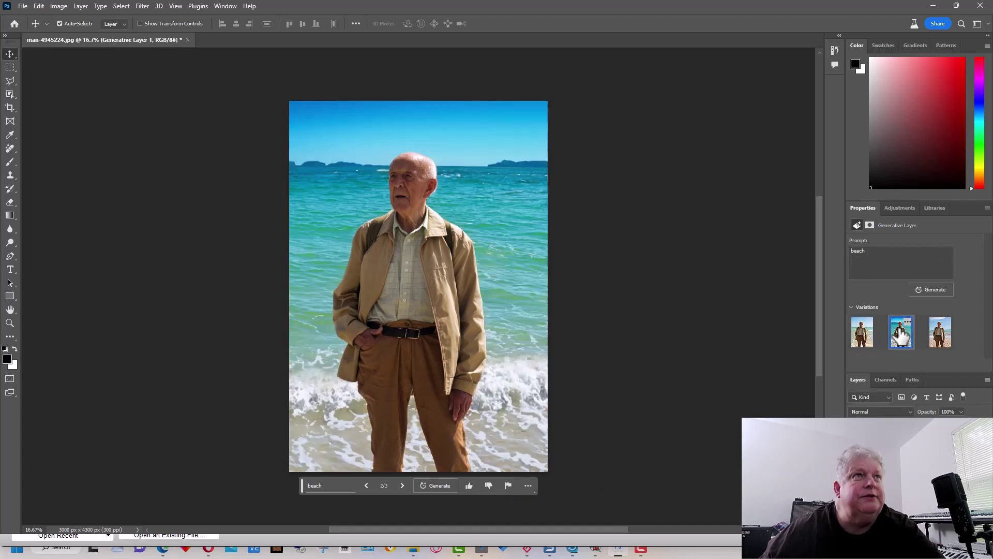
pyautogui.click(941, 336)
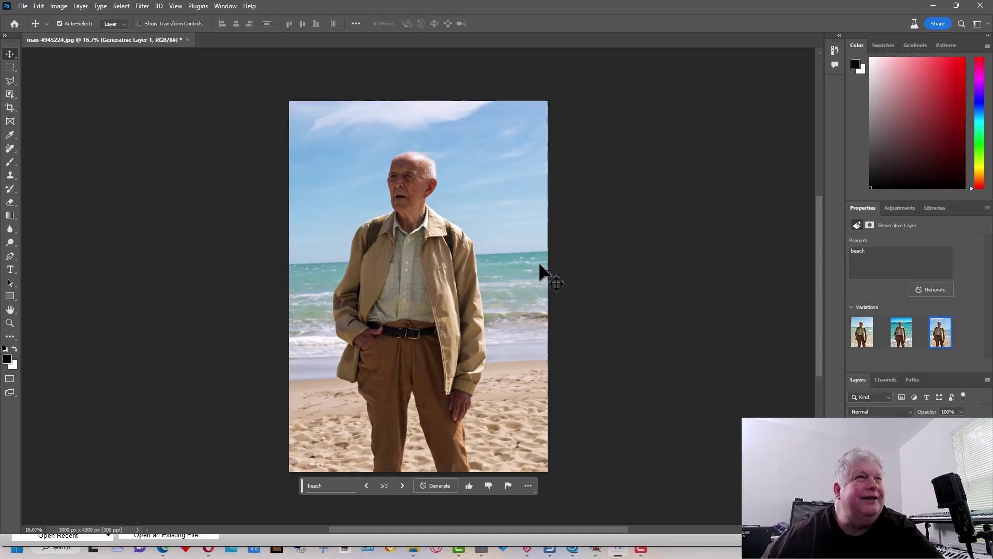
pyautogui.click(435, 485)
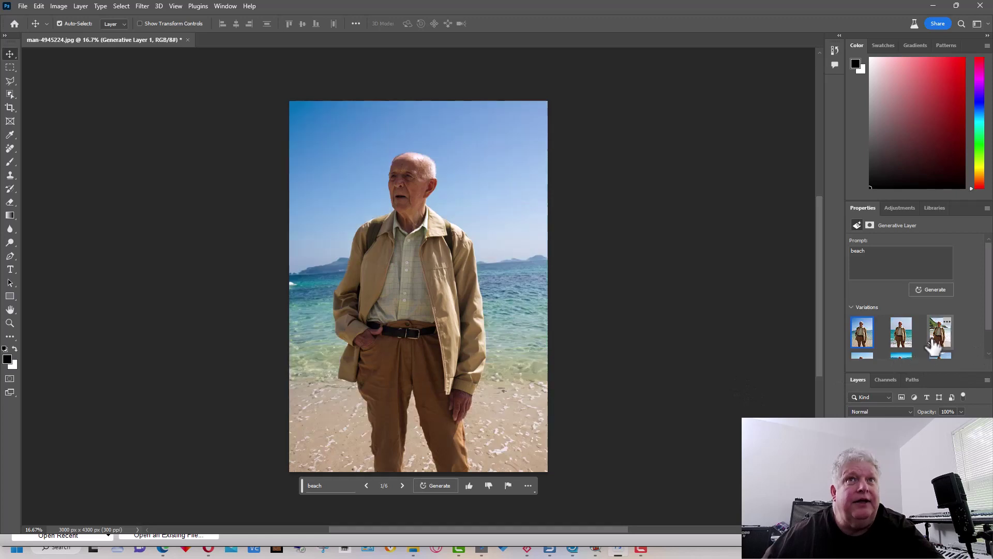
# Compare the six beach variations and apply the green-hillside beach with surf and sand
pyautogui.scroll(-2, 935, 345)
pyautogui.click(943, 339)
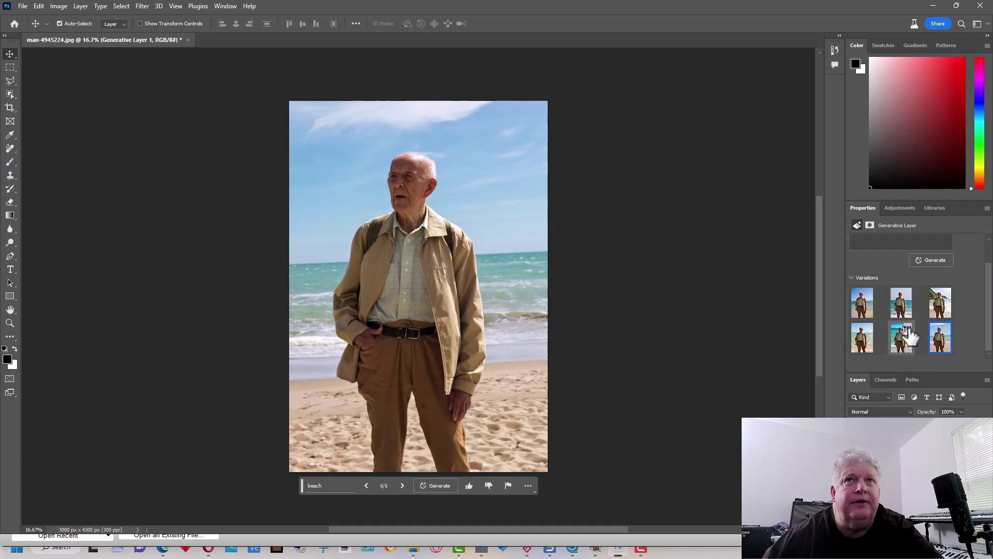
pyautogui.click(943, 316)
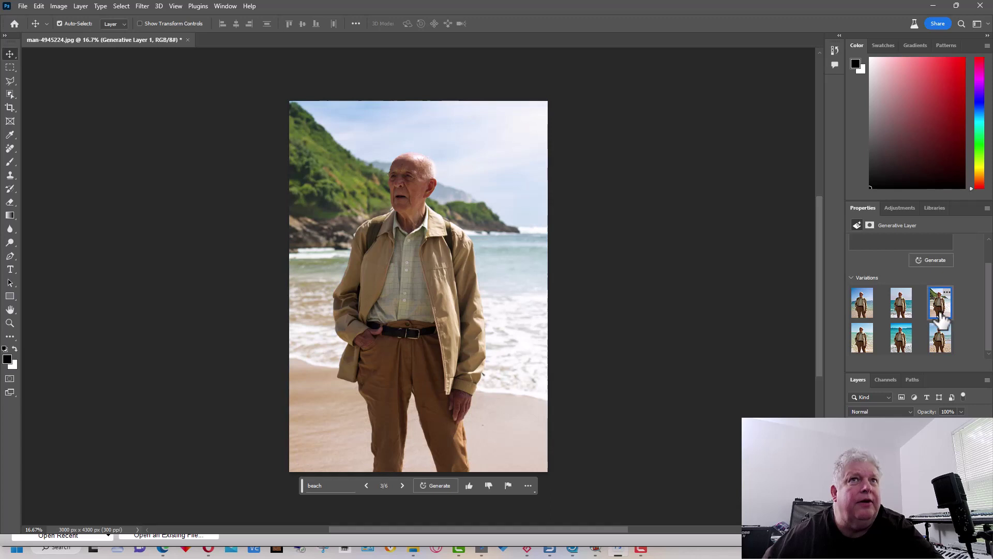
pyautogui.click(907, 316)
pyautogui.click(868, 312)
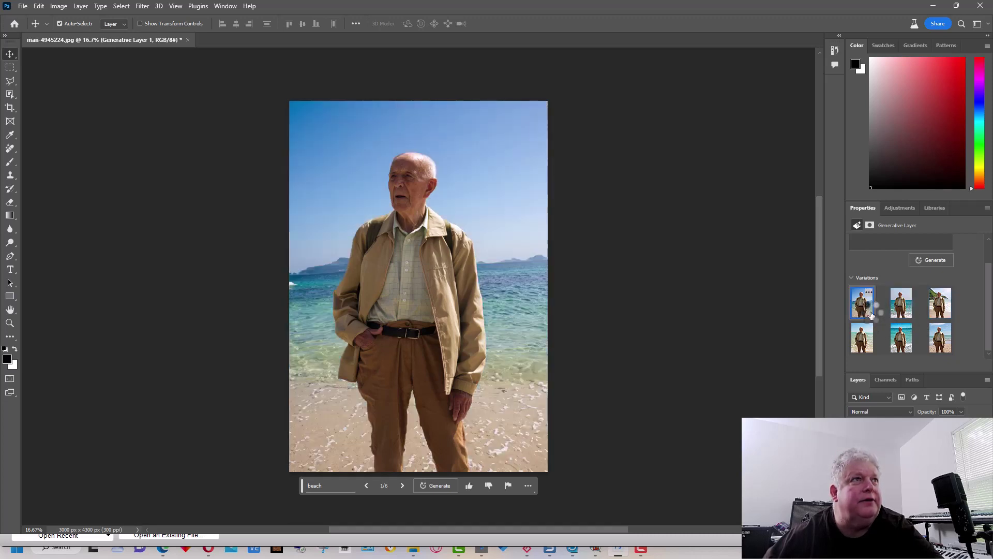
pyautogui.click(936, 319)
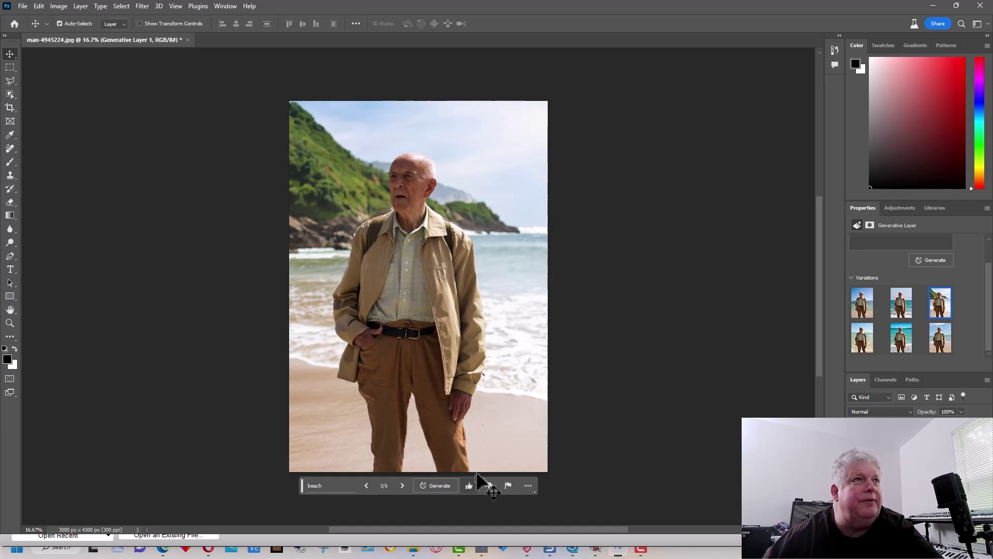
# Widen the canvas to 6792 × 4300 px by extending the crop on both sides
pyautogui.click(10, 106)
pyautogui.moveTo(285, 284); pyautogui.dragTo(210, 284)
pyautogui.moveTo(641, 285); pyautogui.dragTo(716, 288)
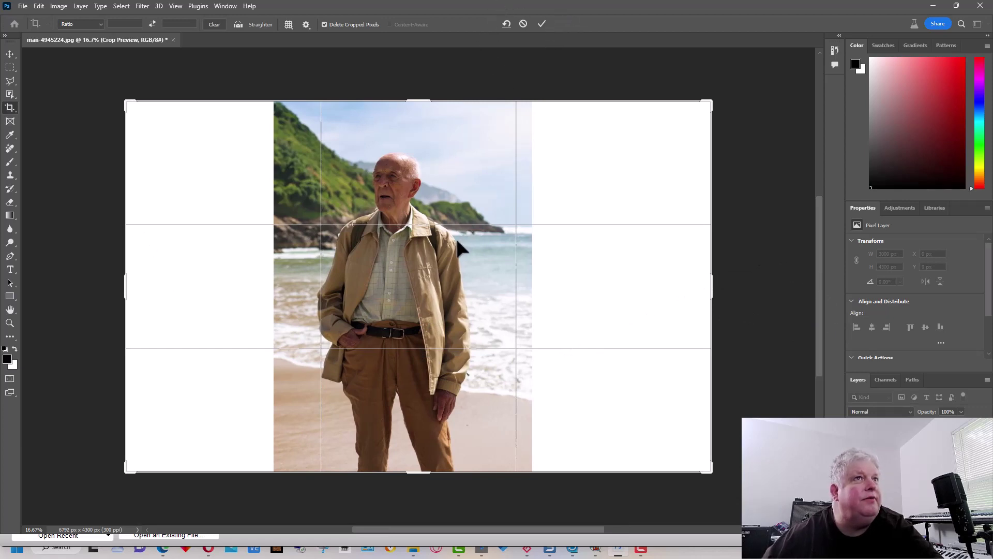
pyautogui.click(543, 25)
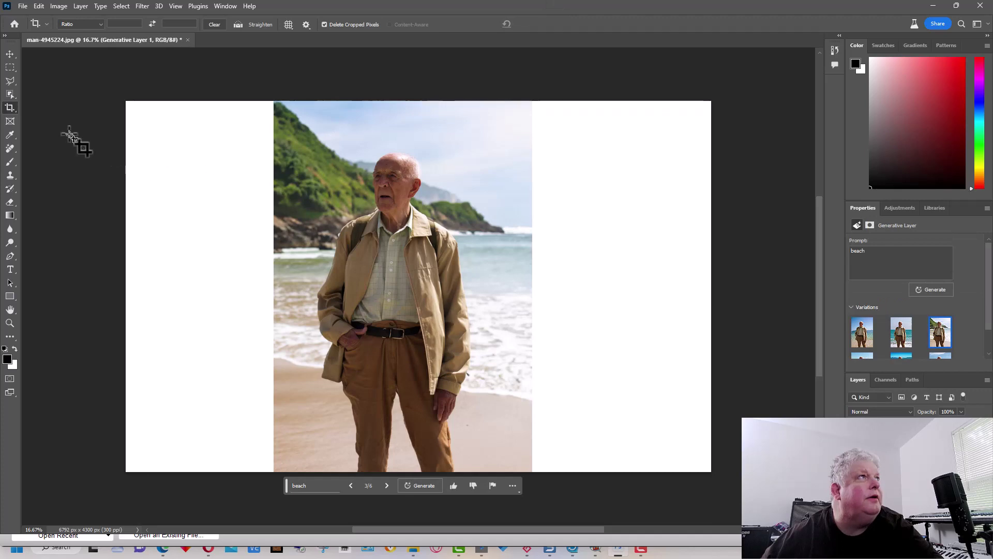
# Fill the left white strip with a prompt-free generative fill, then marquee-select the right strip
pyautogui.click(8, 67)
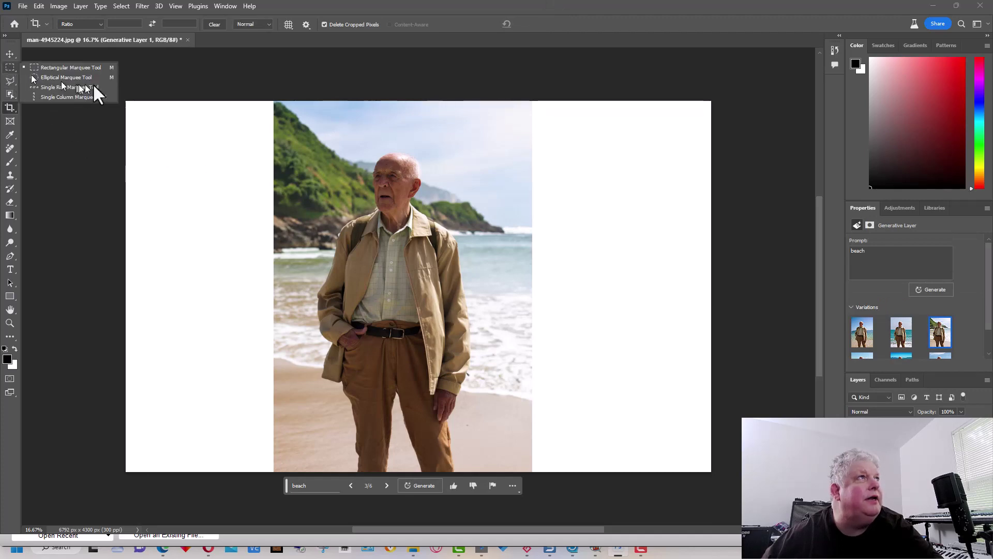
pyautogui.moveTo(125, 101); pyautogui.dragTo(278, 471)
pyautogui.click(276, 471)
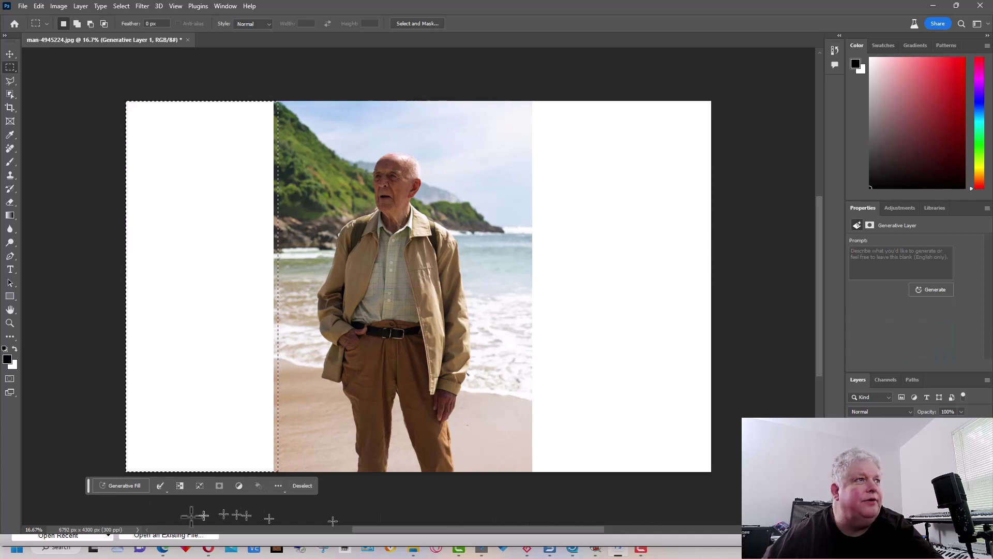
pyautogui.click(123, 486)
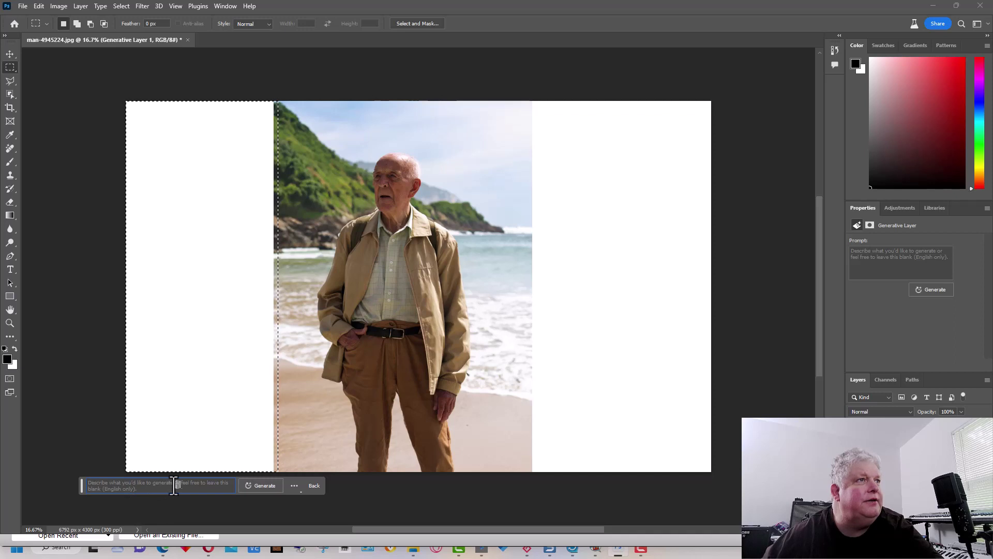
pyautogui.press('Return')
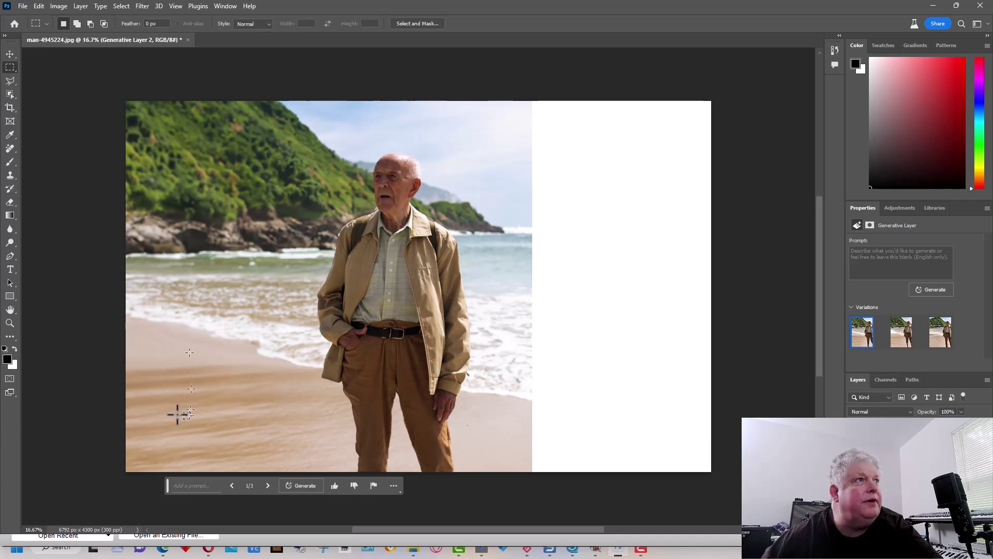
pyautogui.moveTo(521, 101); pyautogui.dragTo(737, 471)
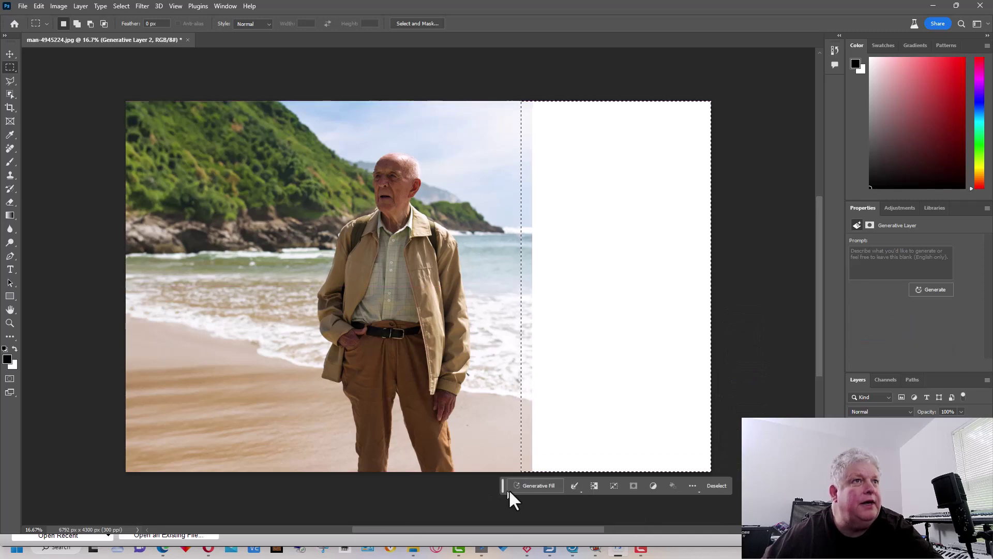
# Run a prompt-free generative fill on the selected right strip to extend the sea and sand
pyautogui.click(542, 486)
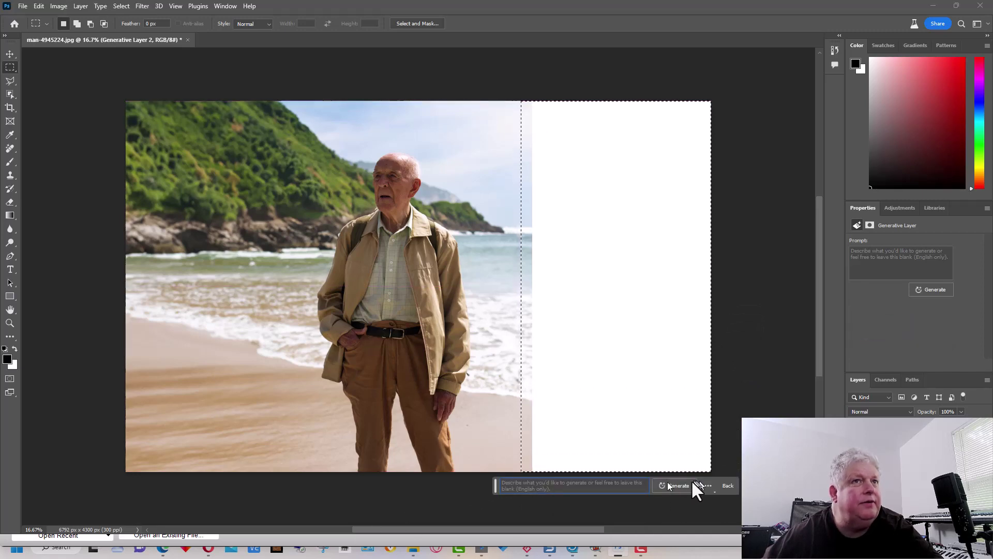
pyautogui.click(679, 485)
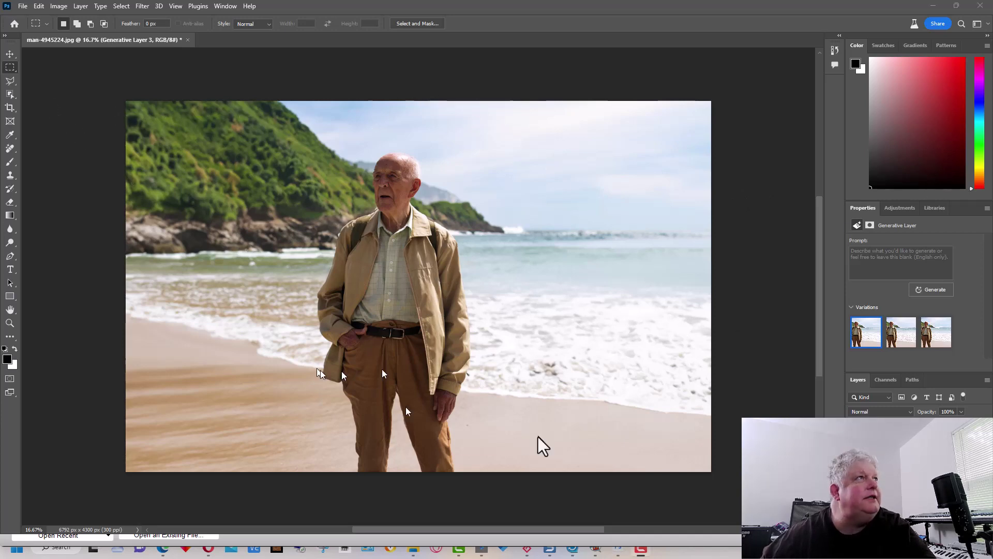
# Marquee-select the man and generative-fill the area with the prompt 'tuxedo'
pyautogui.click(303, 209)
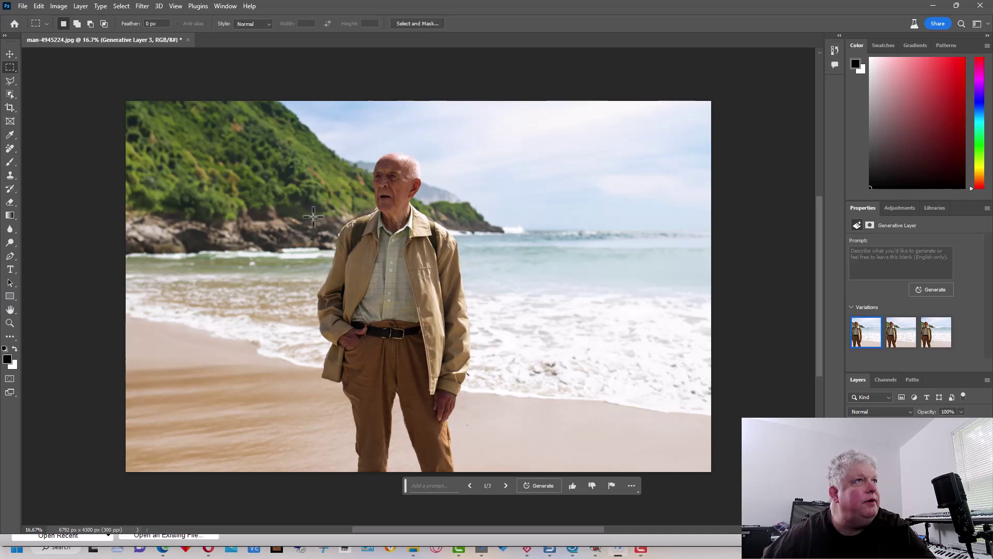
pyautogui.moveTo(305, 205); pyautogui.dragTo(490, 472)
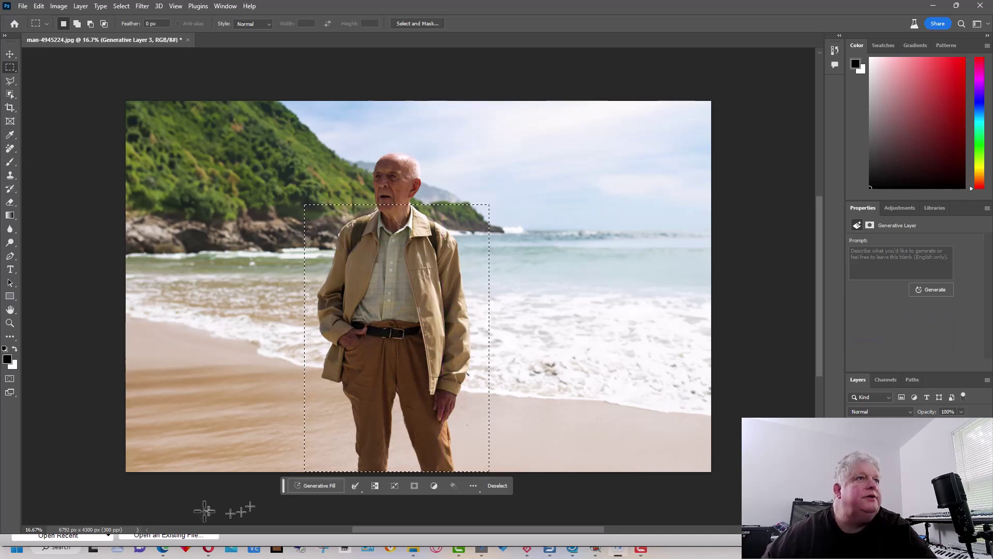
pyautogui.click(297, 488)
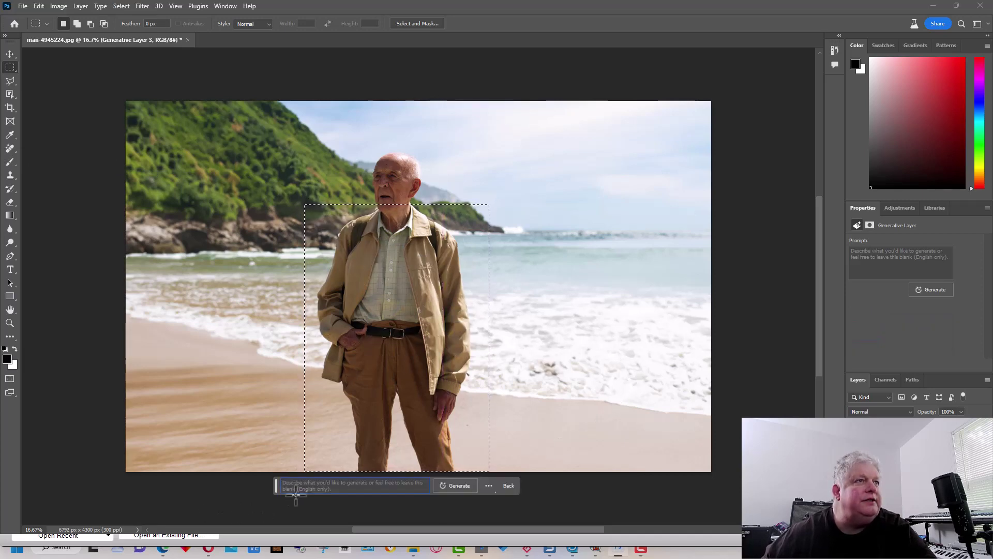
pyautogui.write('tu')
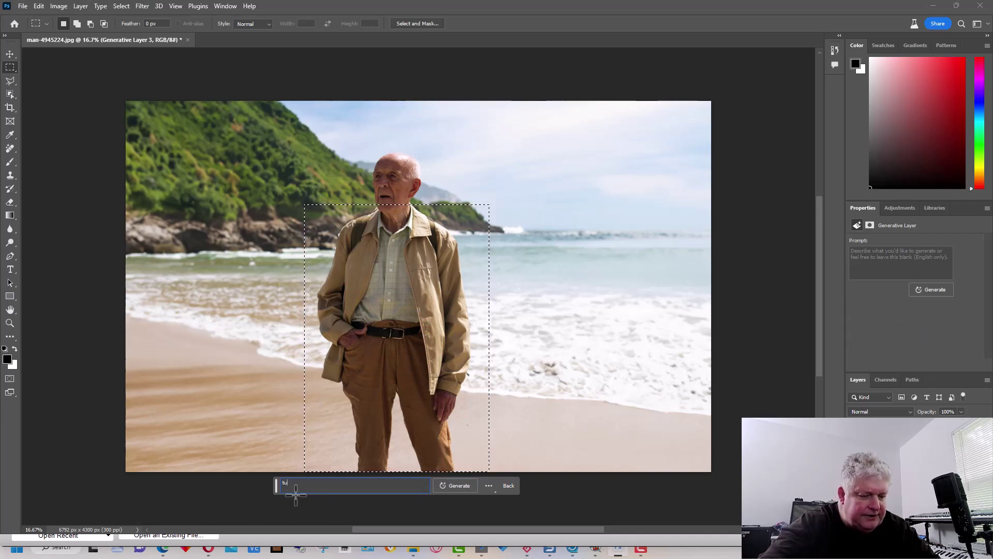
pyautogui.write('xedo')
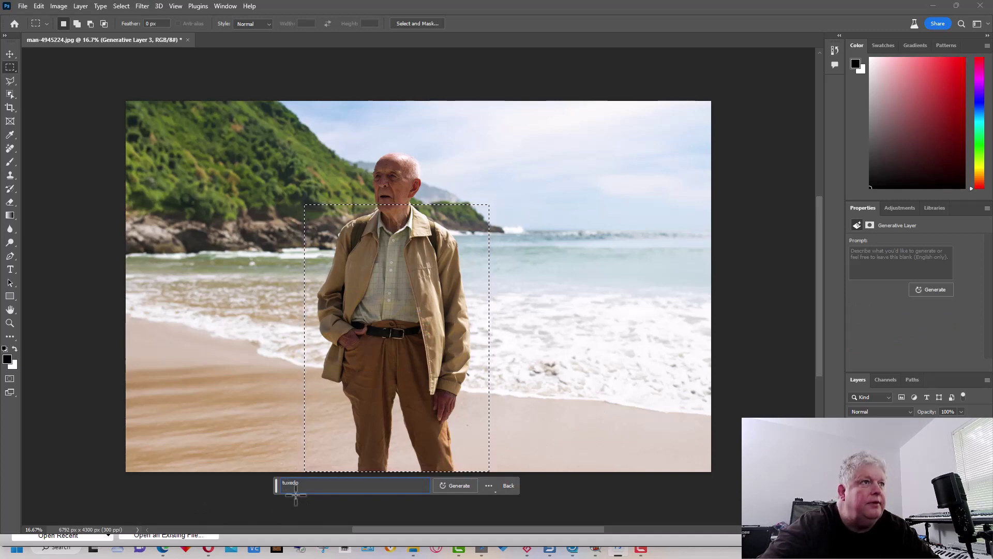
pyautogui.click(463, 486)
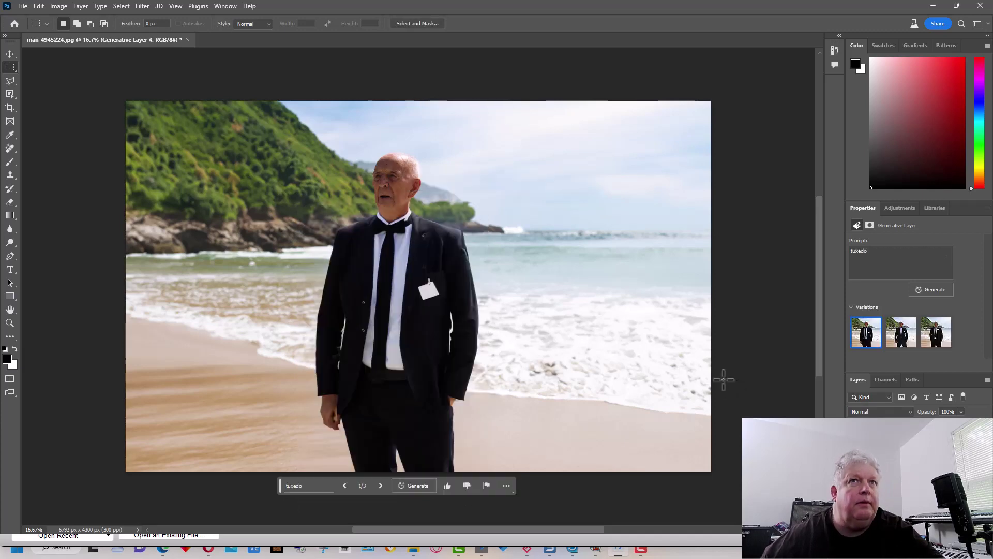
# Compare the tuxedo variations and apply the black suit with navy tie and white boutonniere
pyautogui.click(903, 331)
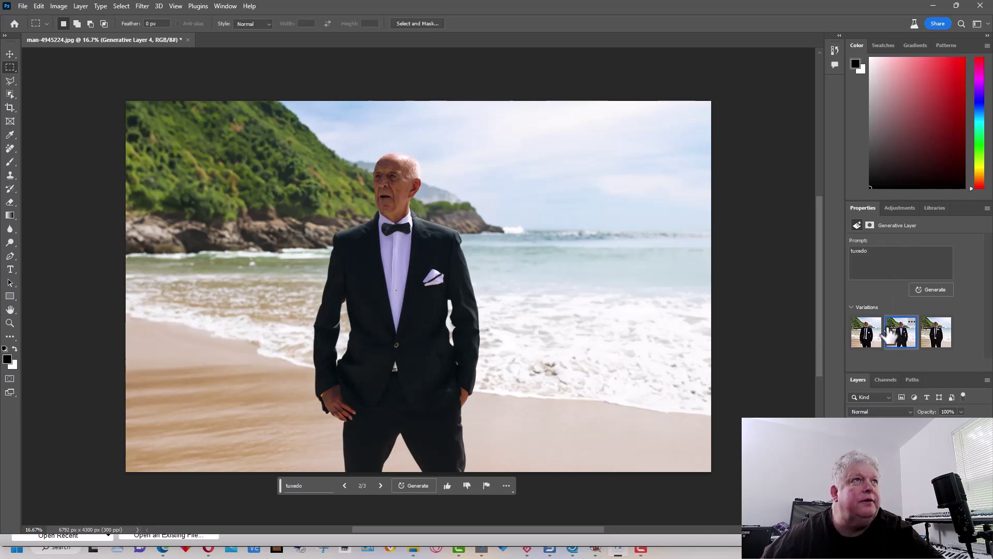
pyautogui.click(934, 341)
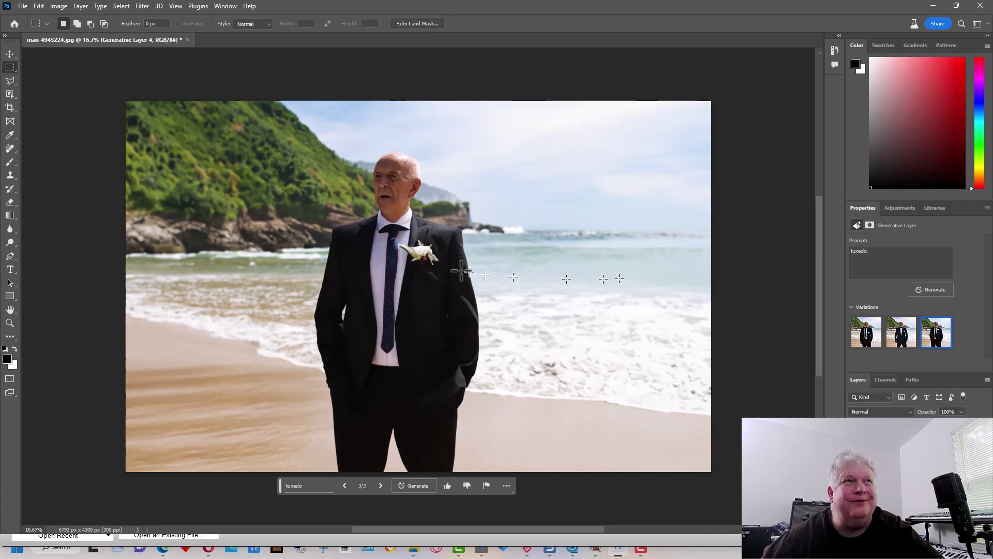
pyautogui.click(897, 336)
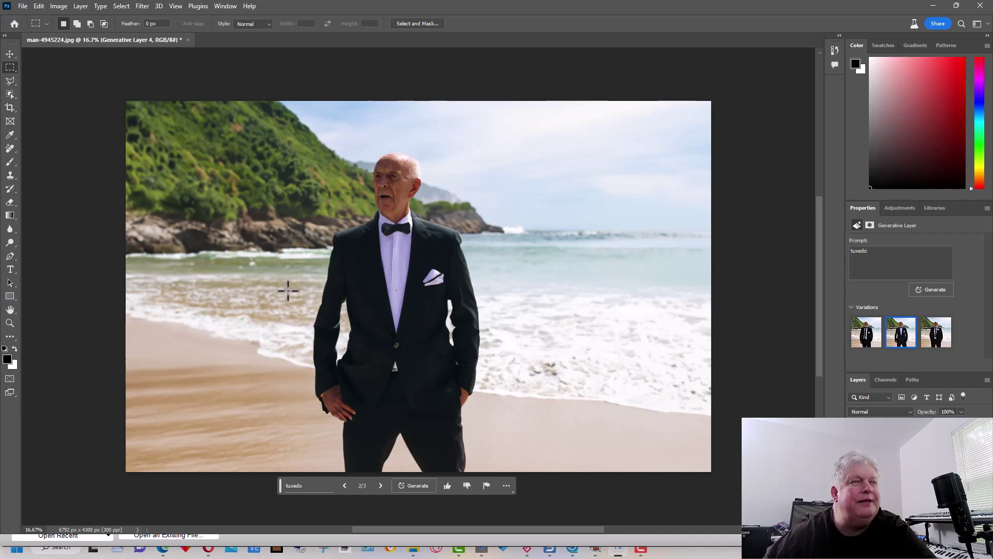
# Undo twice to restore the man's original beige jacket, then start a new generative fill
pyautogui.hotkey('ctrl', 'z')
pyautogui.hotkey('ctrl', 'z')
pyautogui.hotkey('ctrl', 'z')
pyautogui.hotkey('ctrl', 'z')
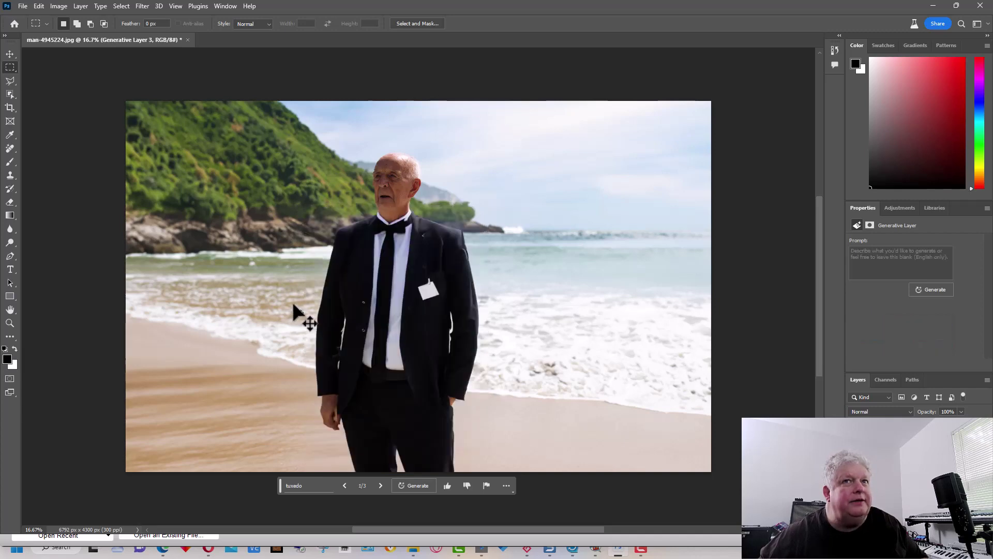
pyautogui.hotkey('ctrl', 'z')
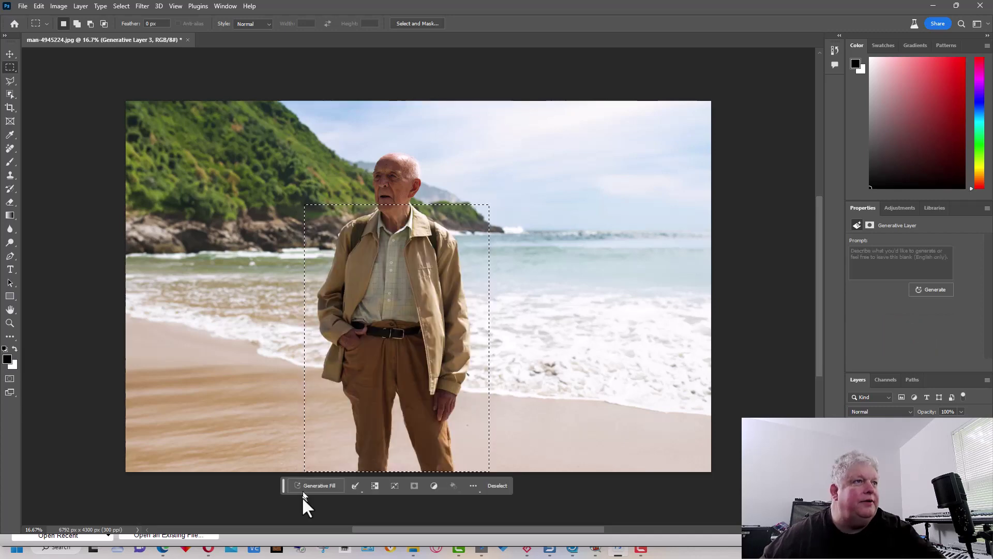
pyautogui.click(318, 485)
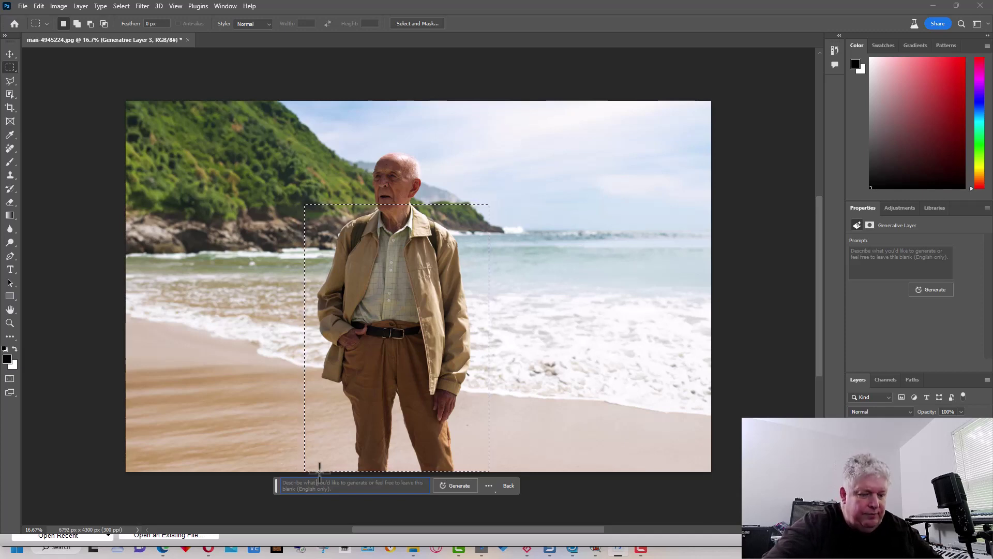
# Generate 'beach clothes' on the man and preview the teal robe and colourful outfit versions
pyautogui.write('beach clot')
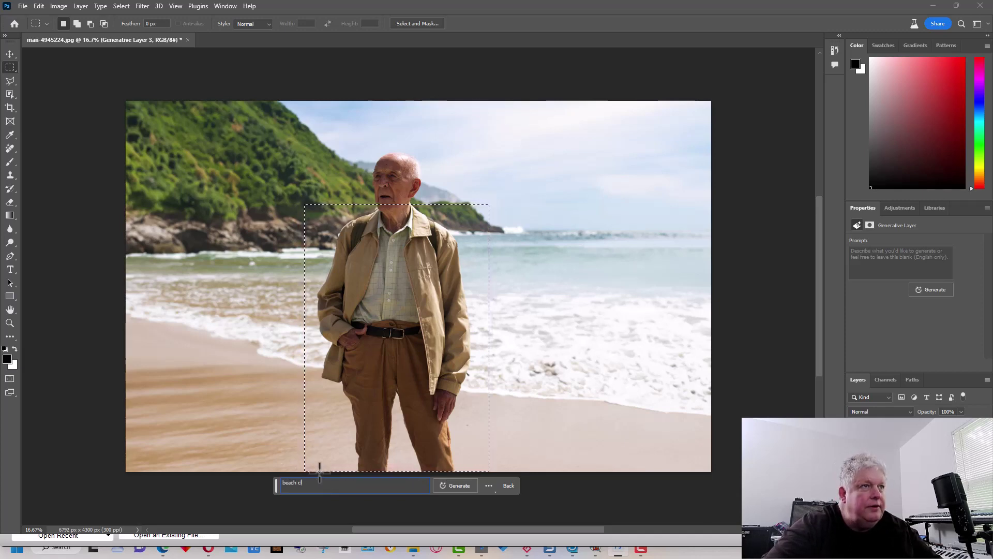
pyautogui.write('hes')
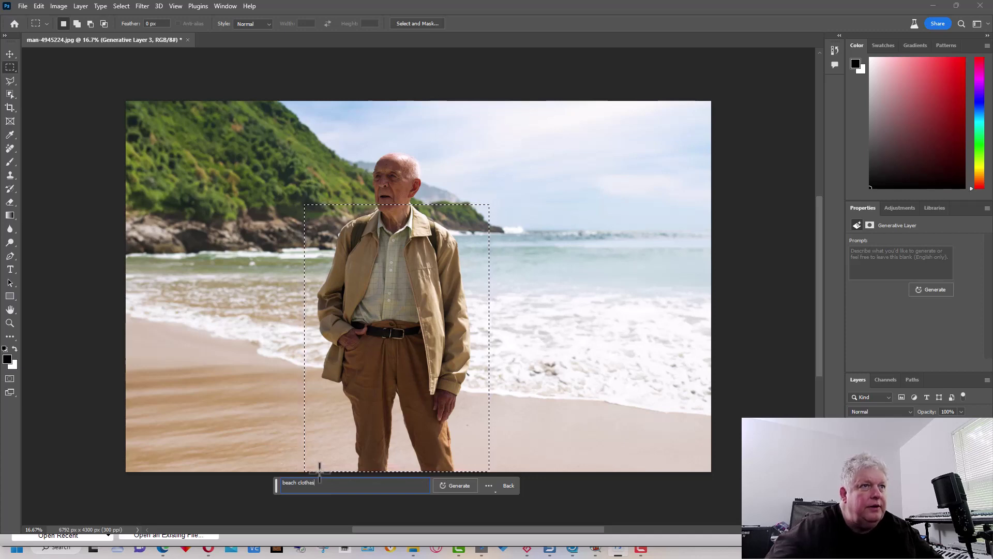
pyautogui.click(456, 482)
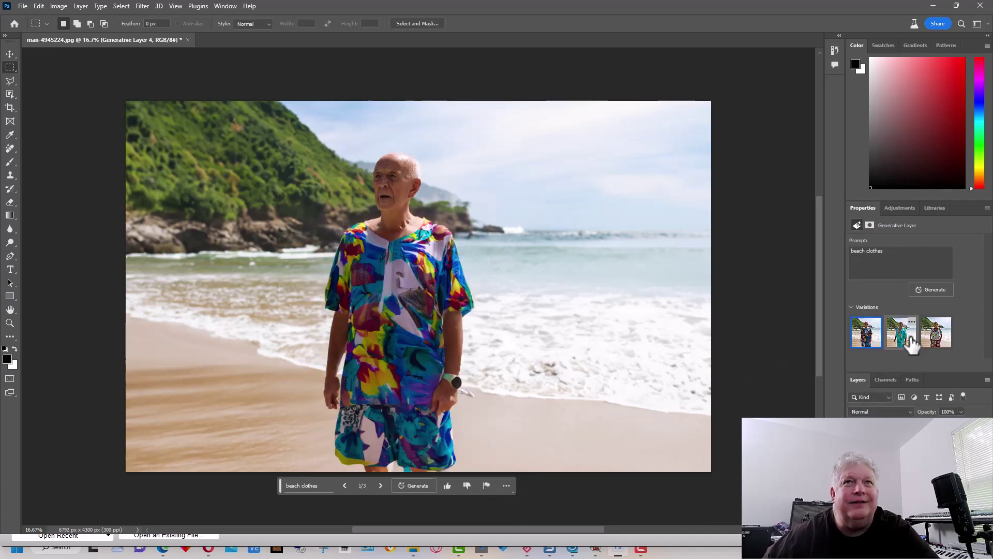
pyautogui.click(910, 346)
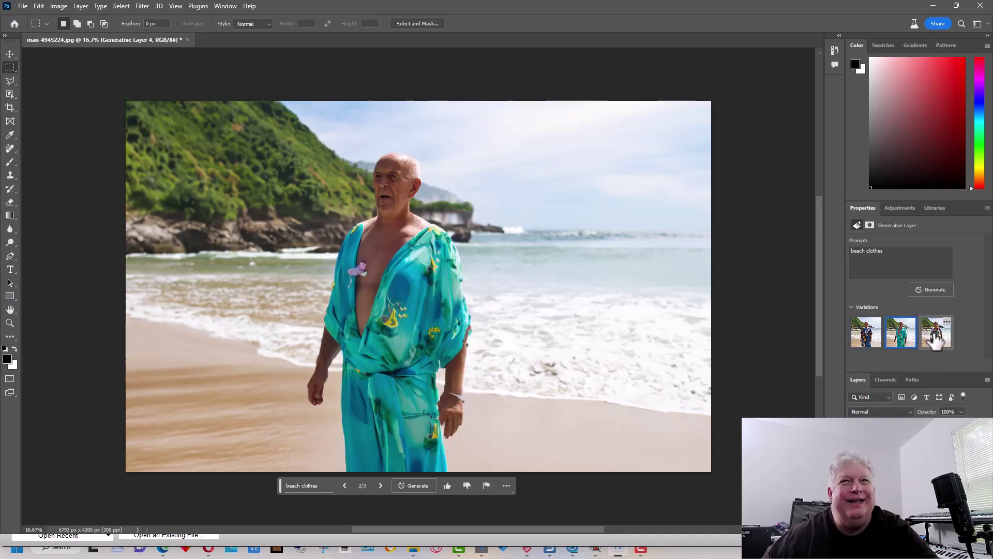
pyautogui.click(931, 341)
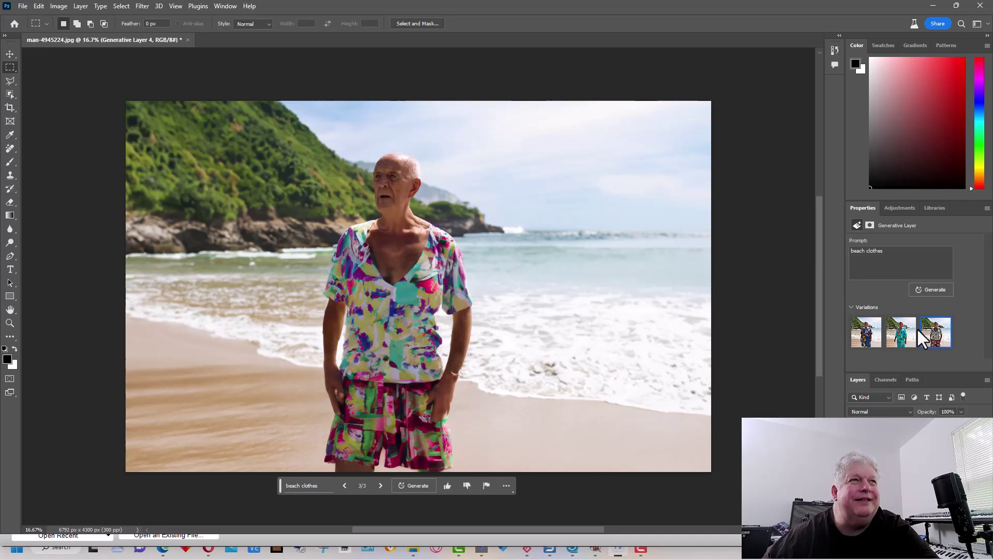
# Generate three more beach-clothes versions and apply the multicoloured shirt and shorts
pyautogui.click(412, 486)
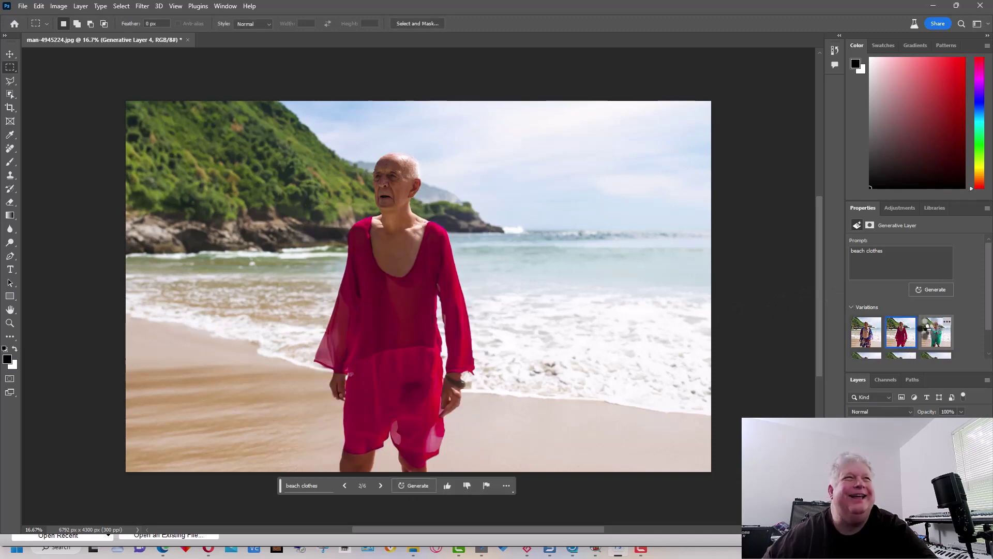
pyautogui.click(921, 332)
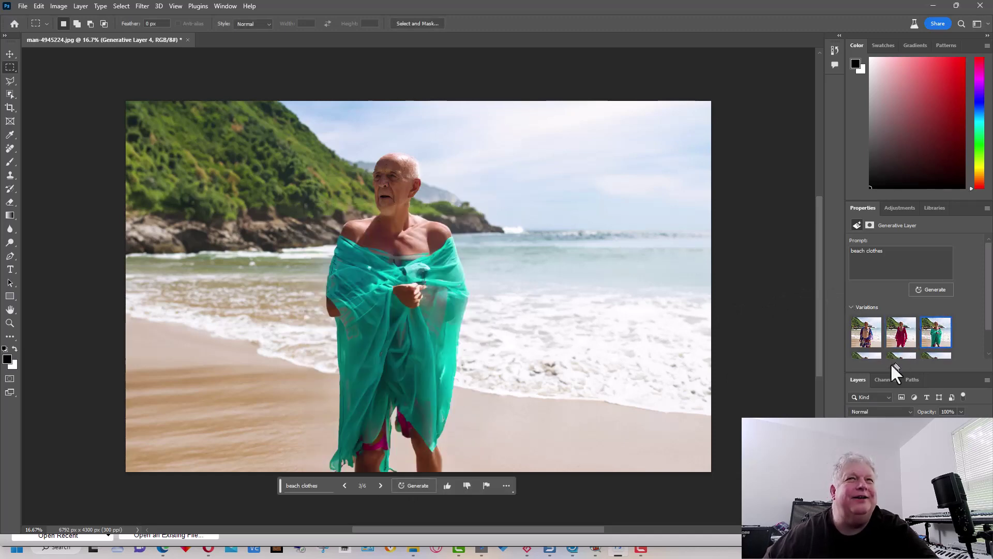
pyautogui.scroll(-2, 889, 365)
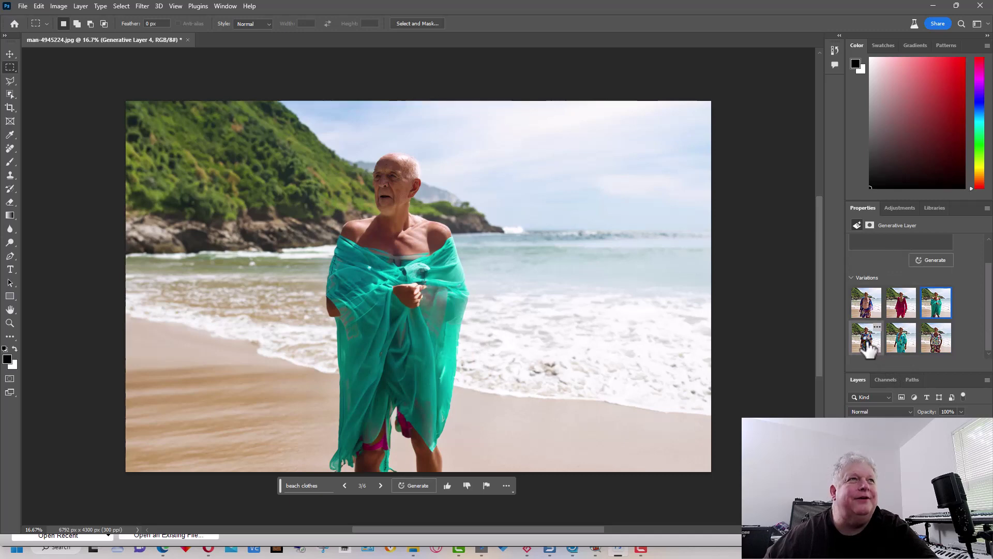
pyautogui.click(868, 342)
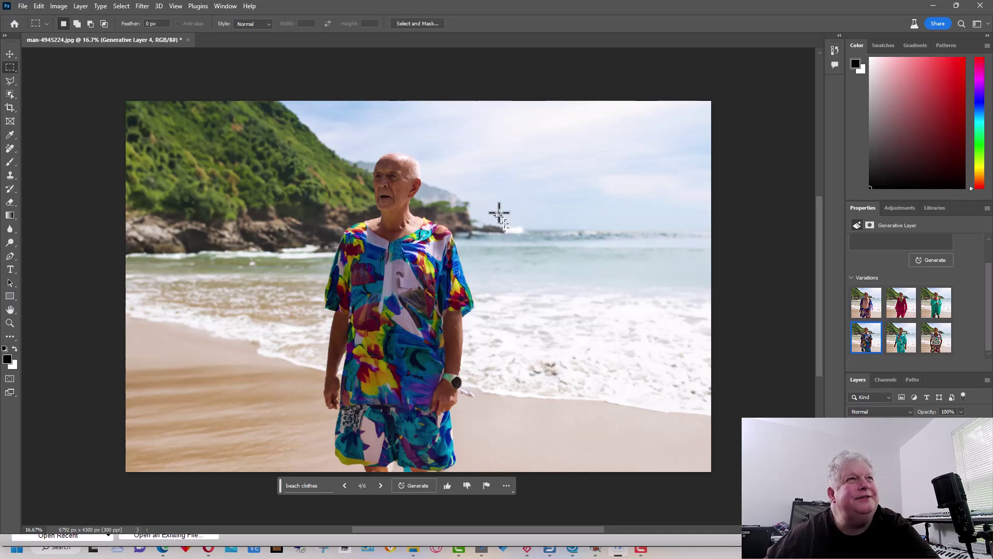
# Select the empty beach area right of the man and generate a 'young woman' fill
pyautogui.moveTo(493, 202); pyautogui.dragTo(645, 476)
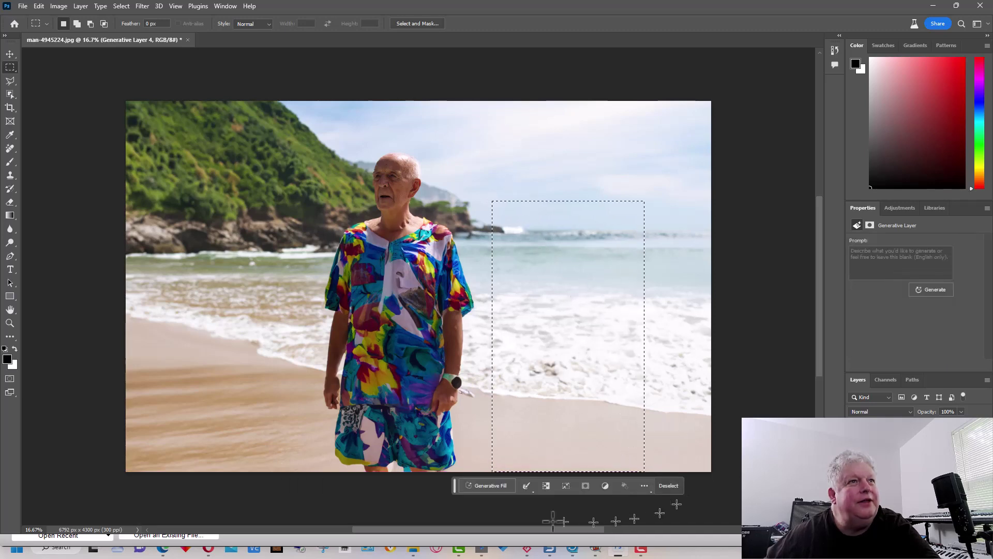
pyautogui.click(481, 486)
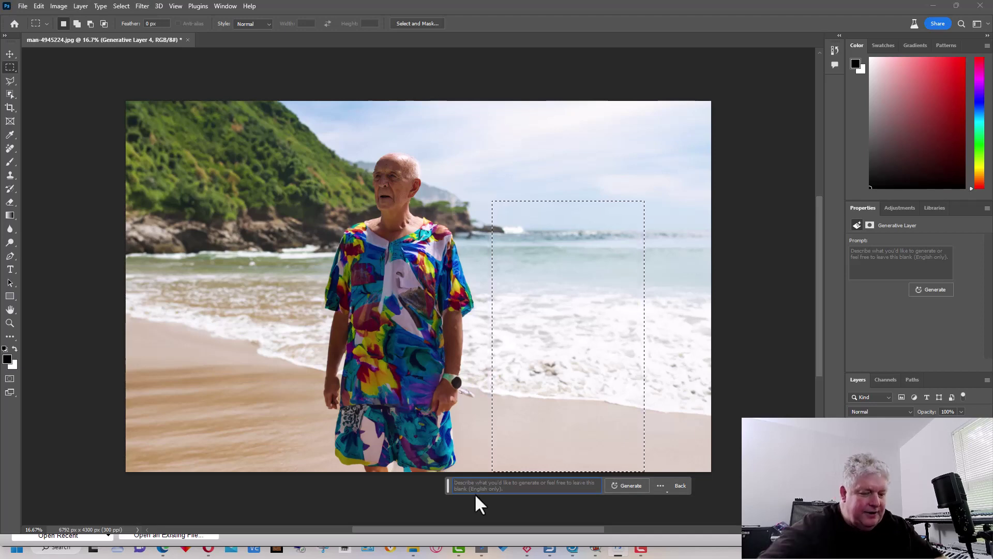
pyautogui.write('young ')
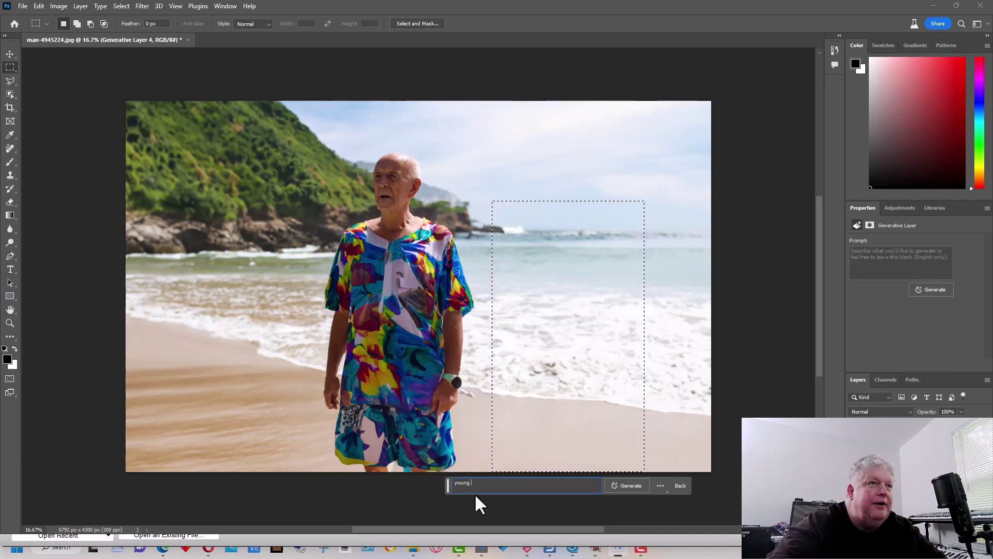
pyautogui.write('woman')
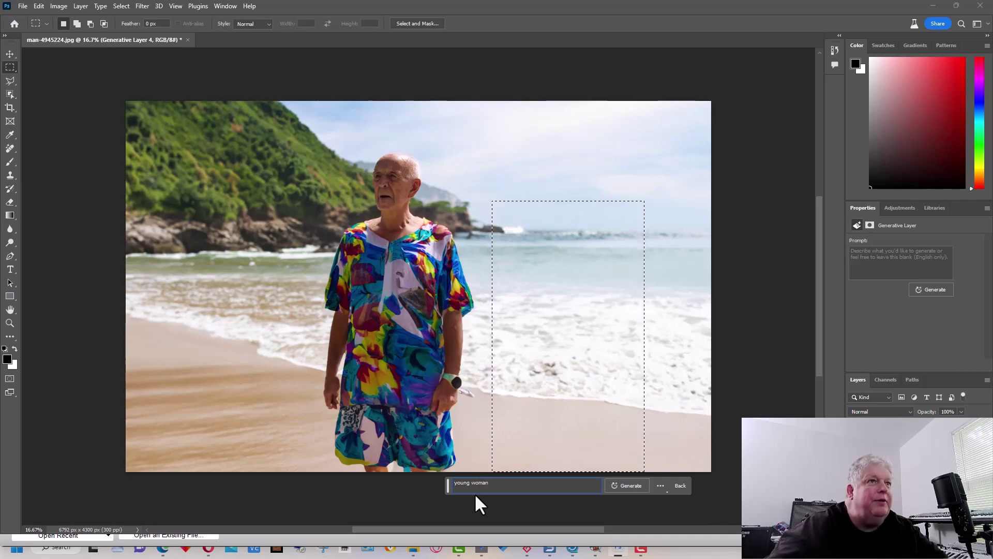
pyautogui.click(630, 489)
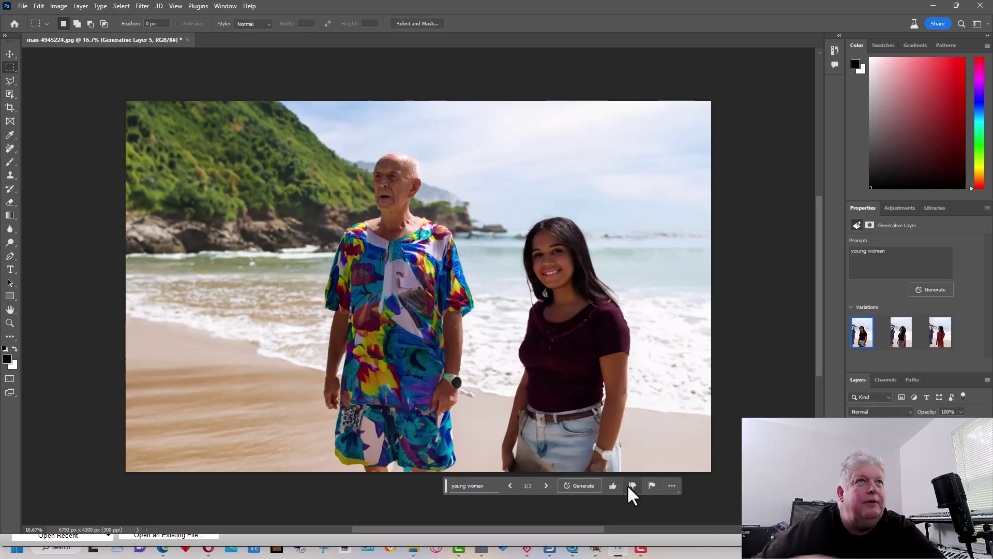
# Compare the three generated women and keep the smiling one in the maroon top
pyautogui.click(900, 335)
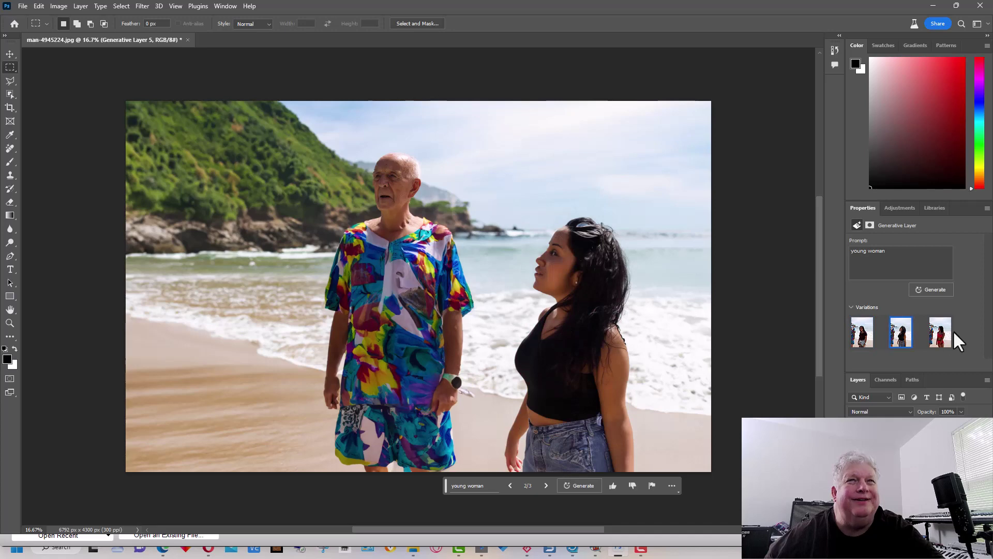
pyautogui.click(941, 339)
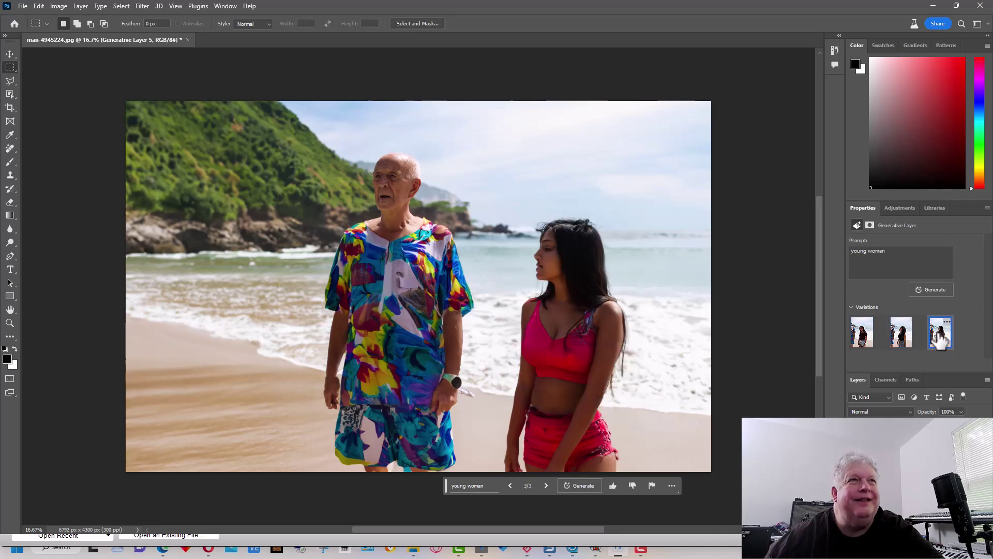
pyautogui.click(862, 337)
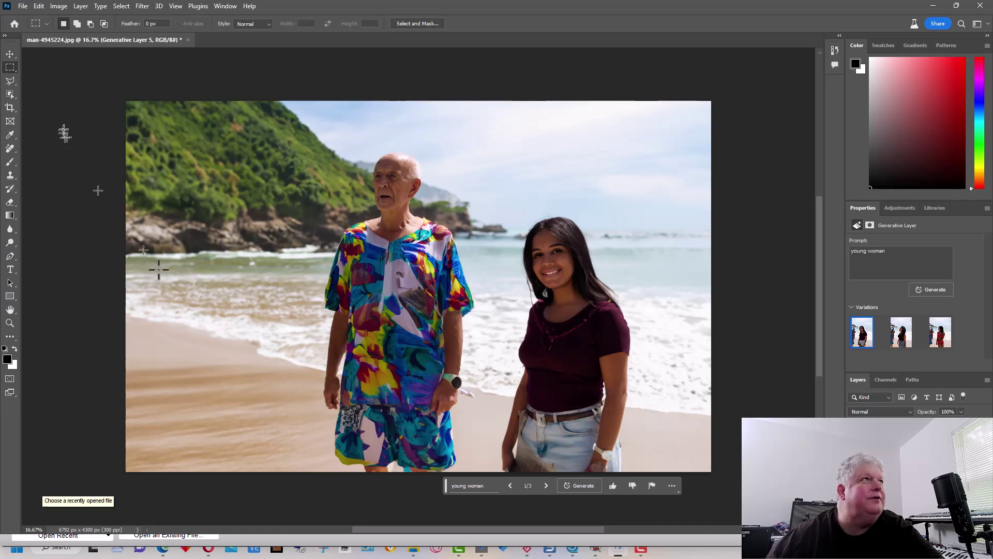
# Fill the beach left of the man with a young woman, preview the pink walker, and generate three more
pyautogui.moveTo(163, 220); pyautogui.dragTo(289, 445)
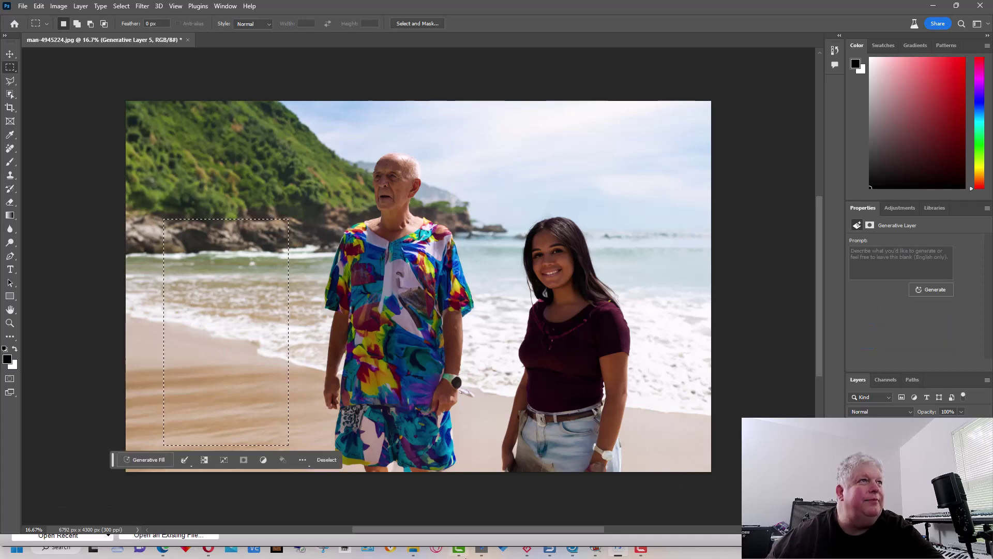
pyautogui.click(143, 460)
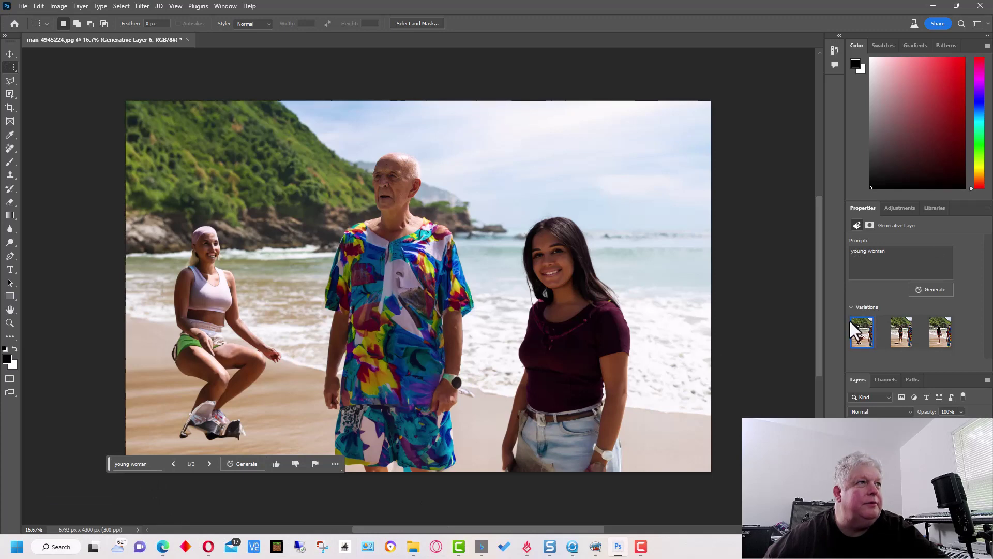
pyautogui.click(898, 339)
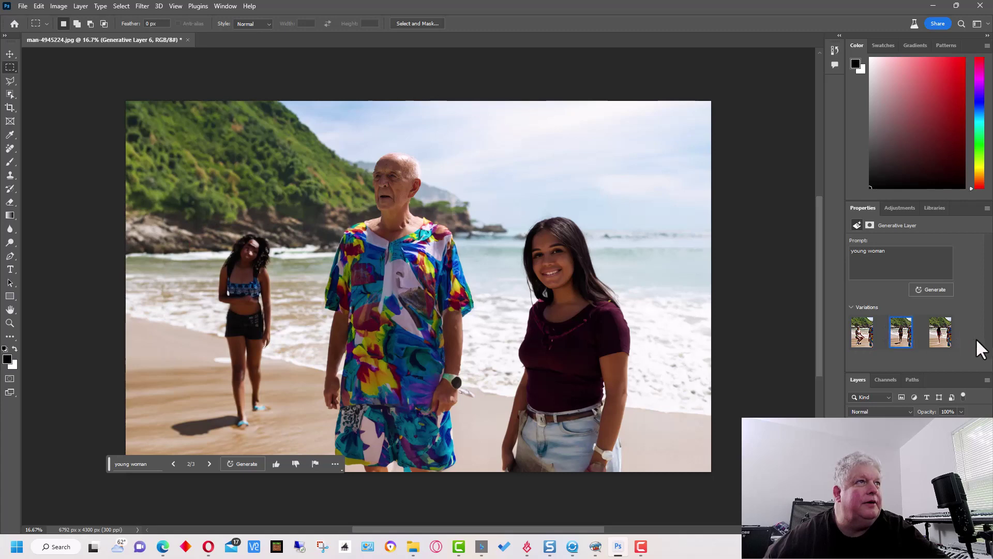
pyautogui.click(942, 342)
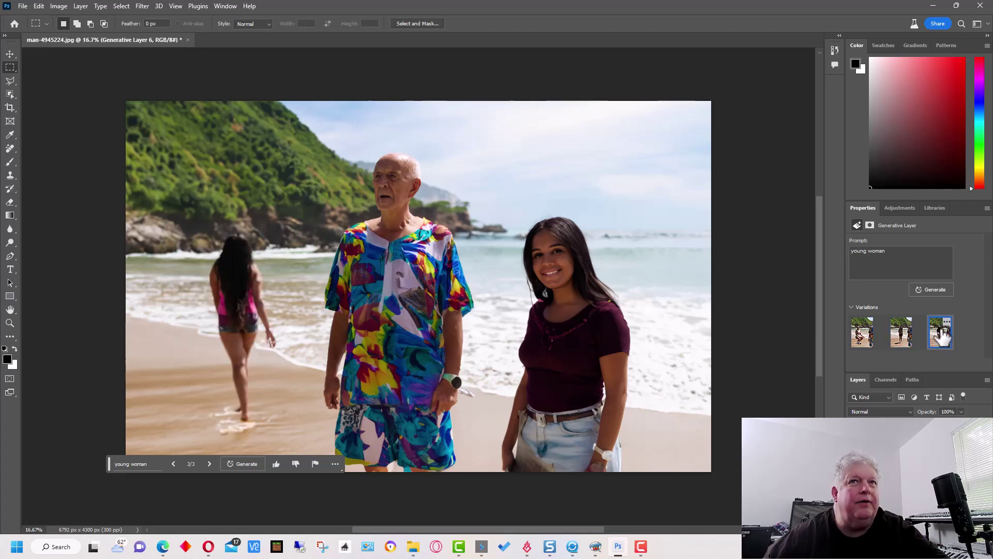
pyautogui.click(941, 291)
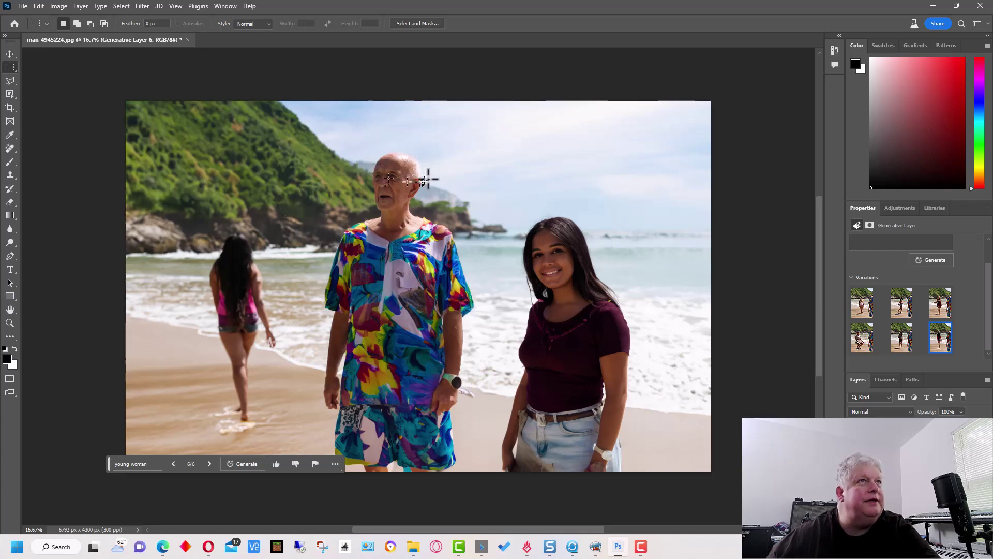
# Select the man's eye area, fill it with 'sunglasses', and choose the third, green-lensed pair
pyautogui.moveTo(369, 167); pyautogui.dragTo(420, 186)
pyautogui.moveTo(428, 193); pyautogui.dragTo(429, 195)
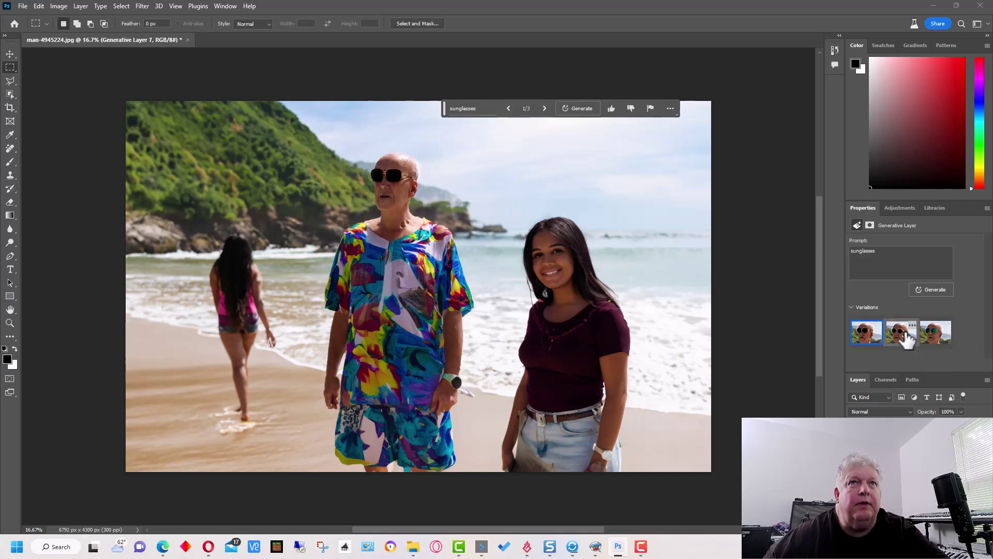
pyautogui.click(905, 333)
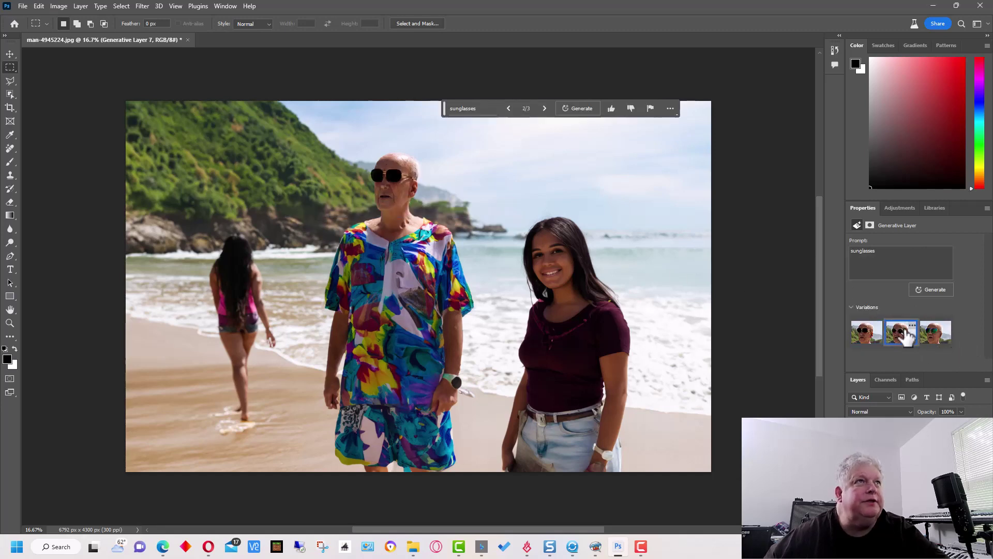
pyautogui.click(941, 335)
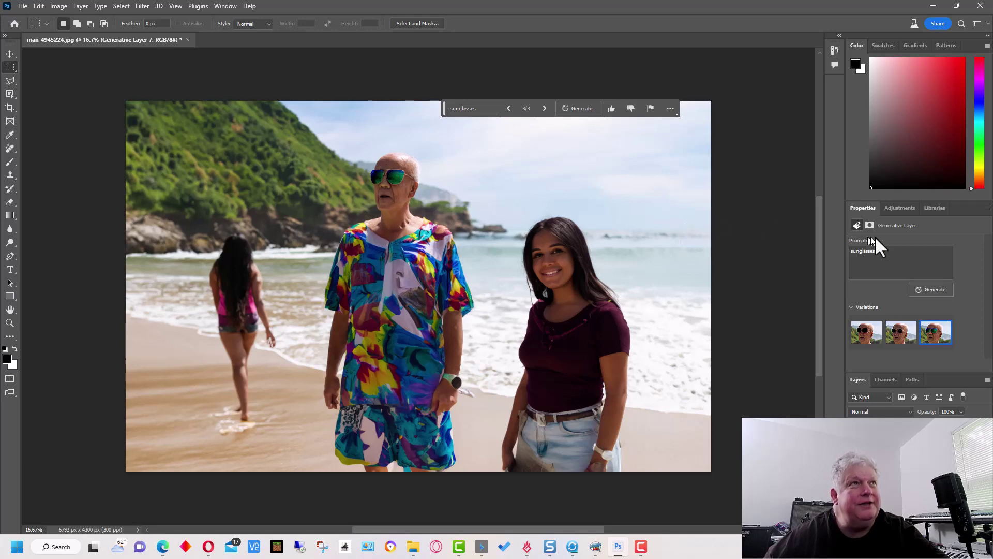
# Move the task bar off the photo, fit the image on screen, and hide the sunglasses to compare
pyautogui.moveTo(444, 111); pyautogui.dragTo(548, 33)
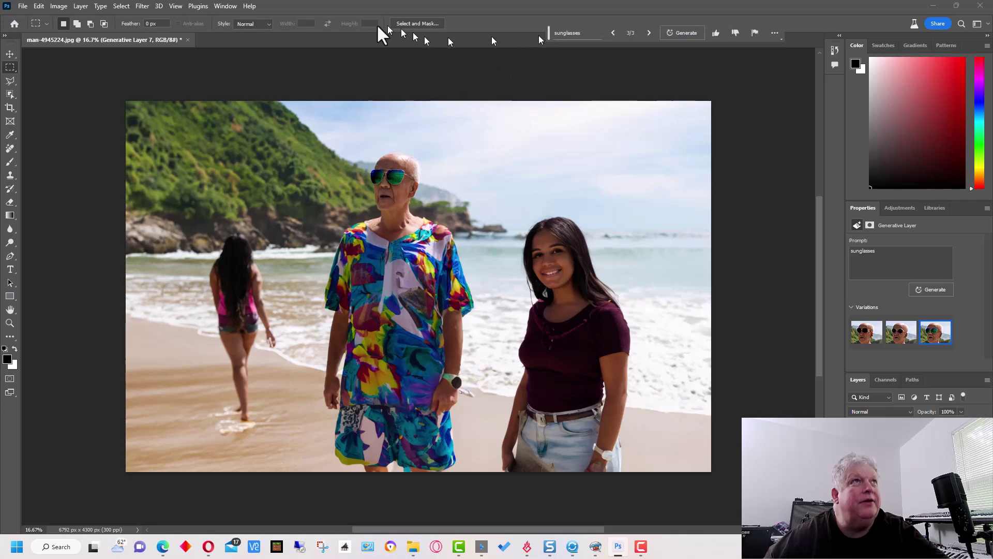
pyautogui.click(175, 5)
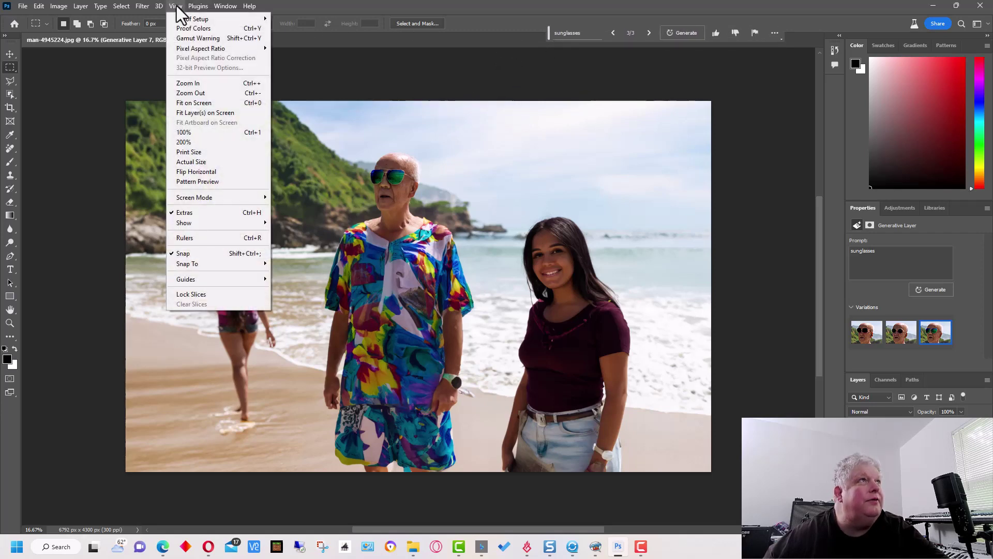
pyautogui.click(216, 105)
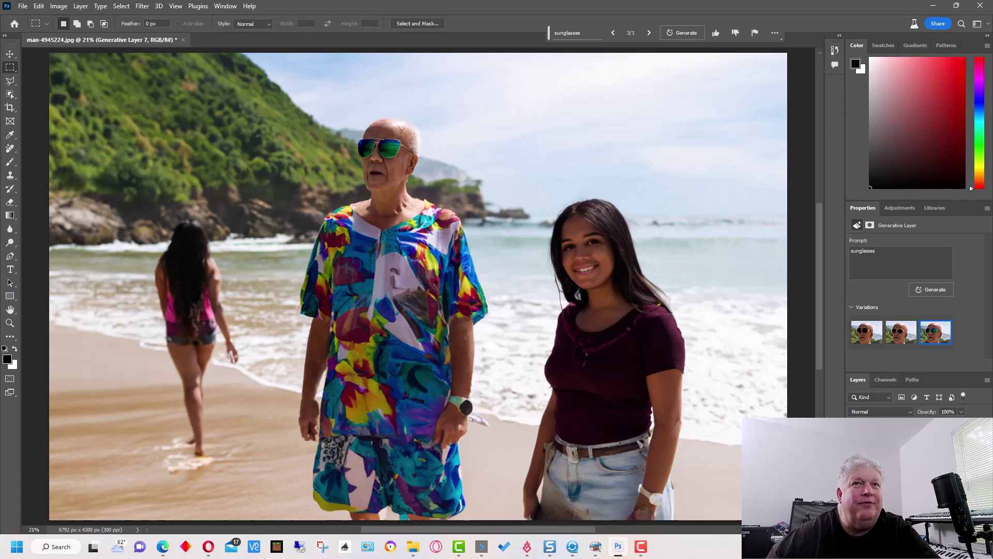
pyautogui.hotkey('ctrl', ',')
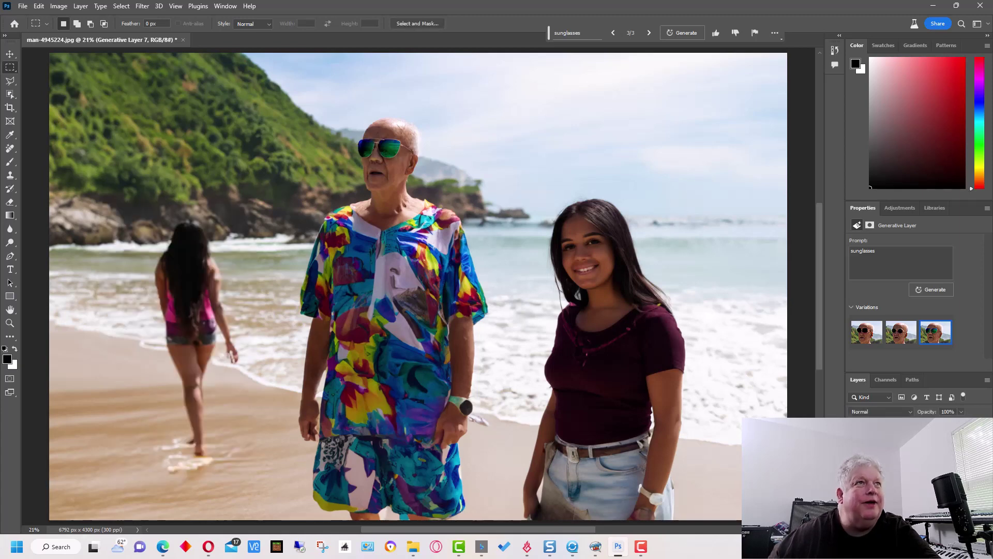
pyautogui.scroll(1, 418, 290)
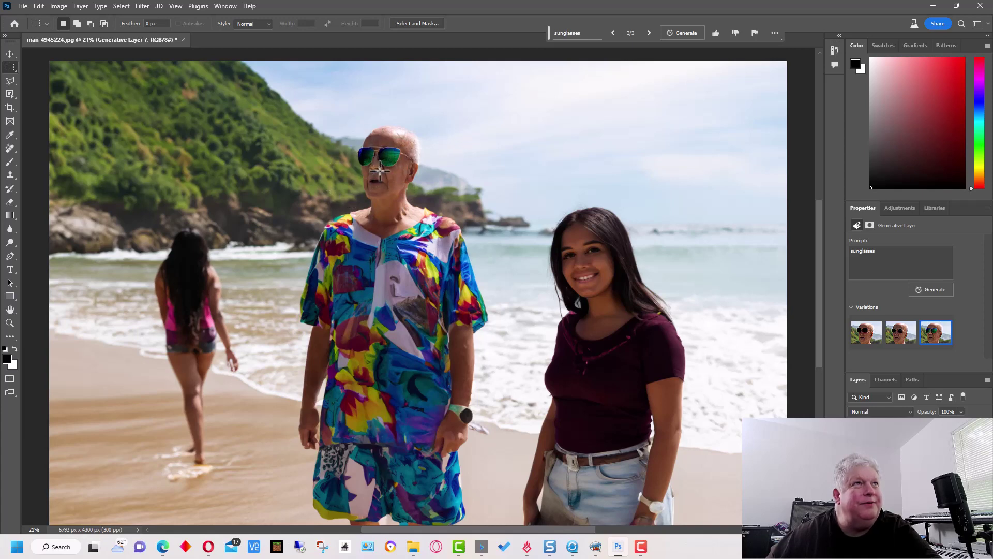
pyautogui.hotkey('ctrl', ',')
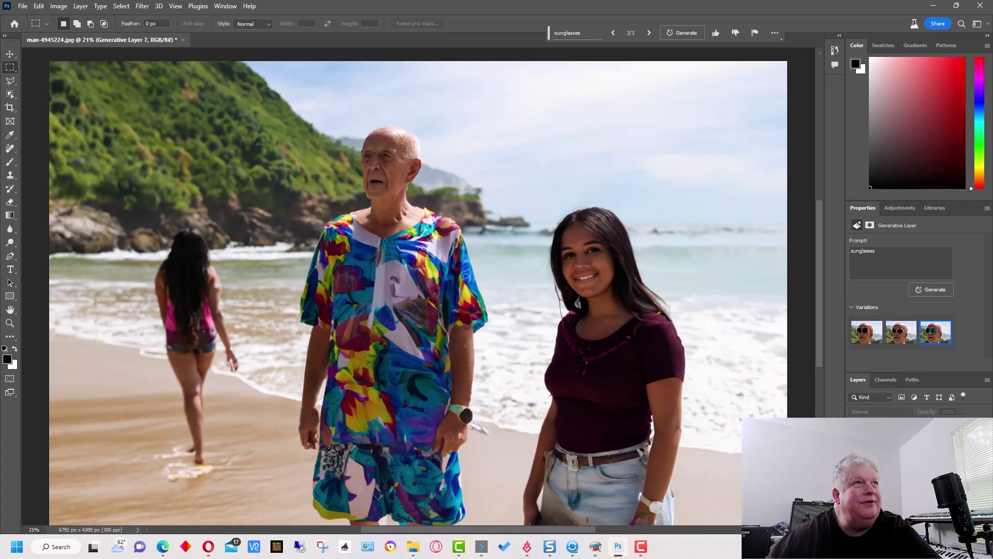
pyautogui.hotkey('ctrl', ',')
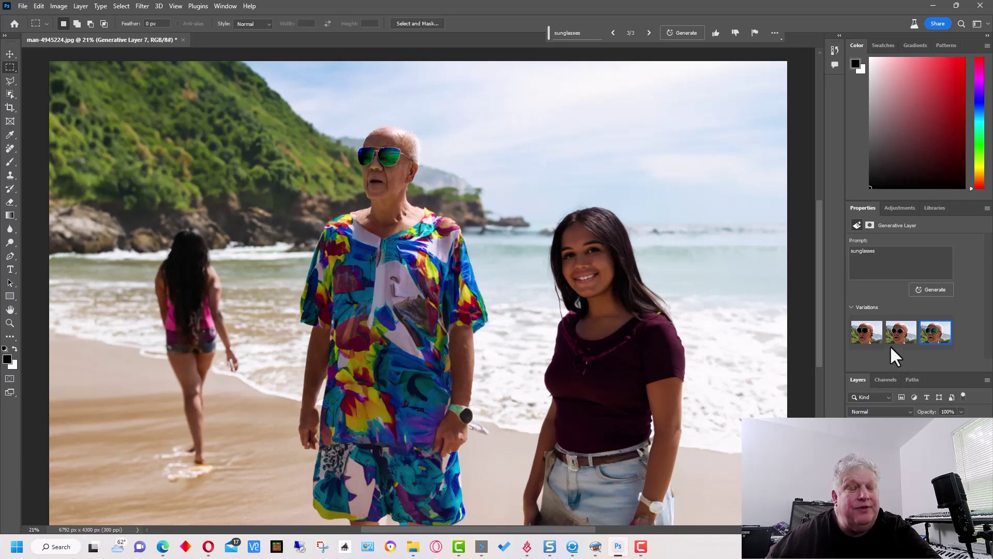
pyautogui.moveTo(890, 342)
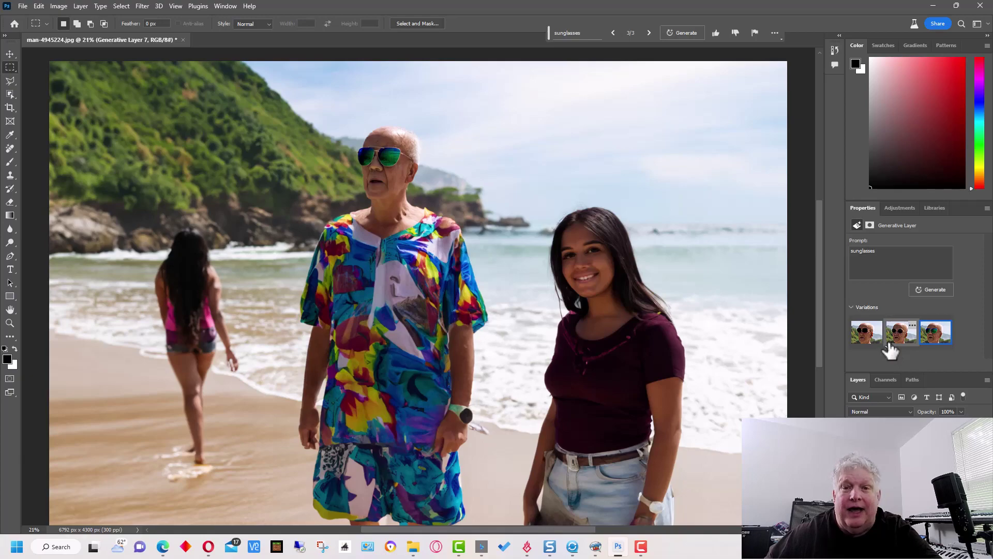